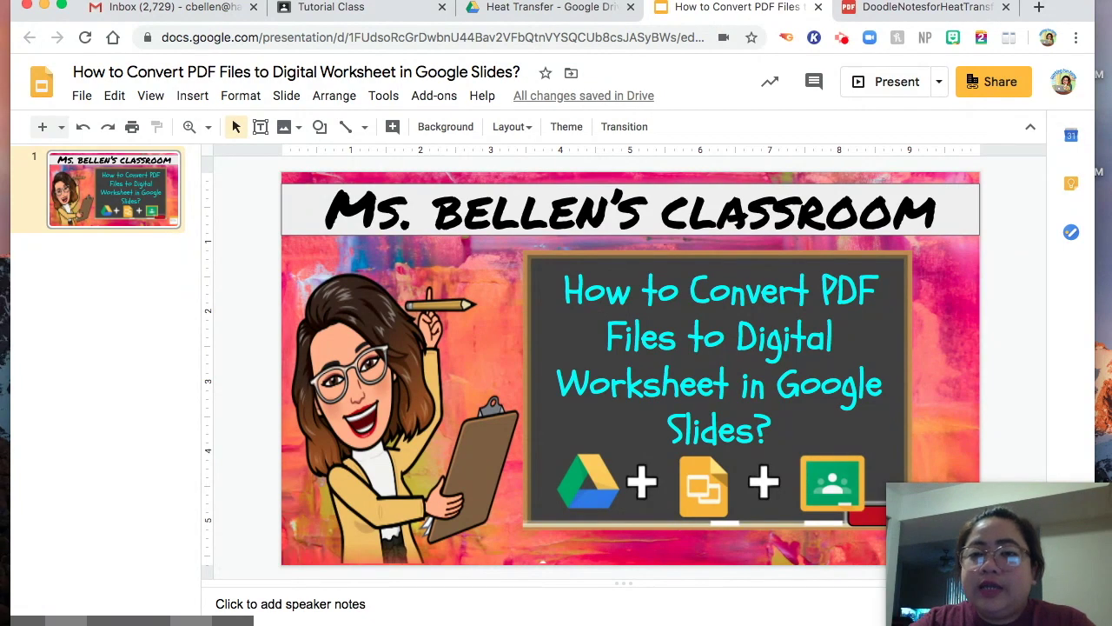
# Switch to the DoodleNotesforHeatTransfer.pdf worksheet tab.
pyautogui.click(921, 9)
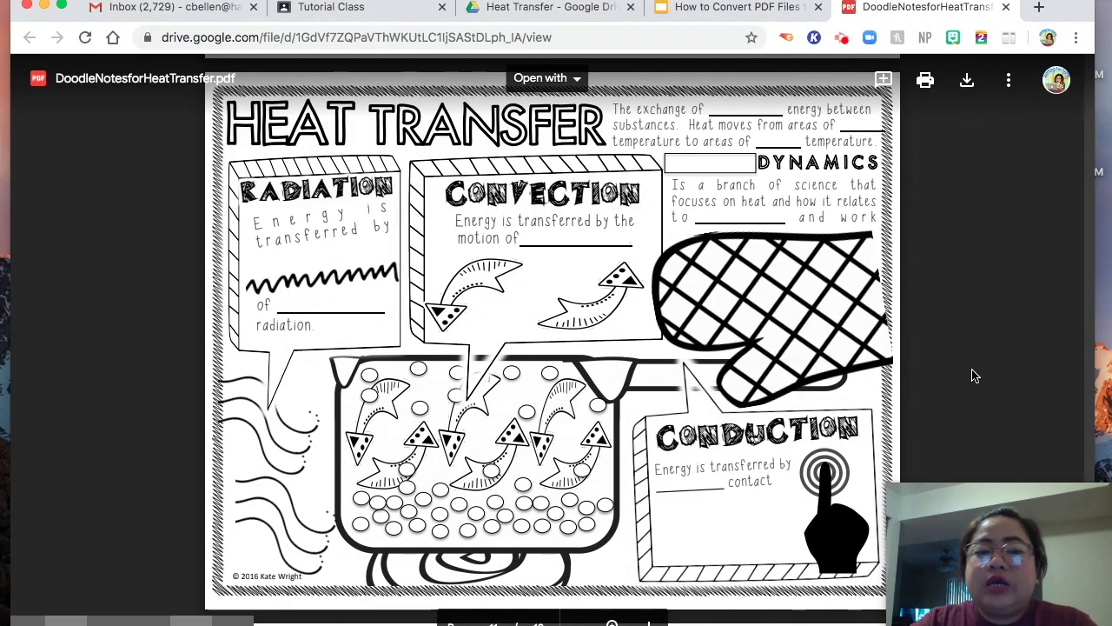
# Scroll to the top of the worksheet PDF and screenshot the full page corner to corner.
pyautogui.click(1025, 496)
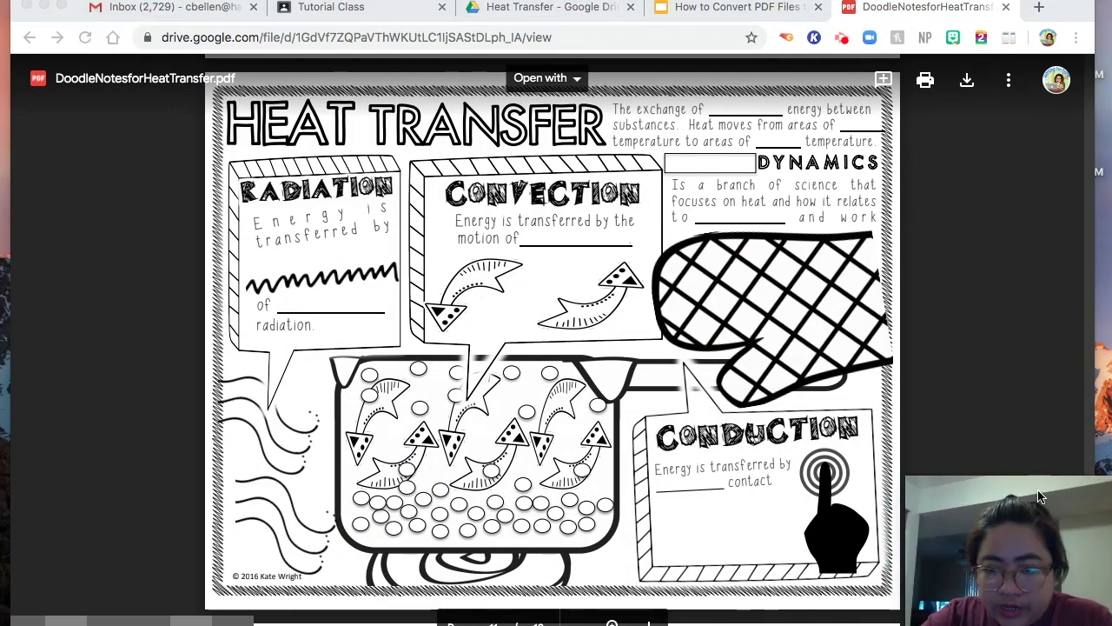
pyautogui.scroll(1, 847, 460)
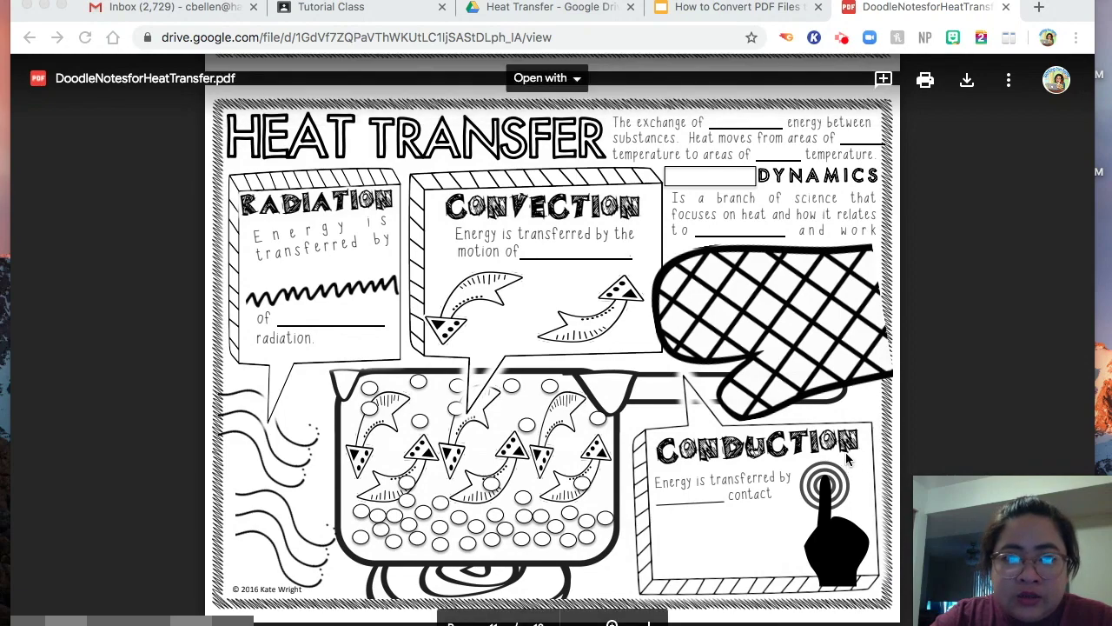
pyautogui.scroll(1, 848, 461)
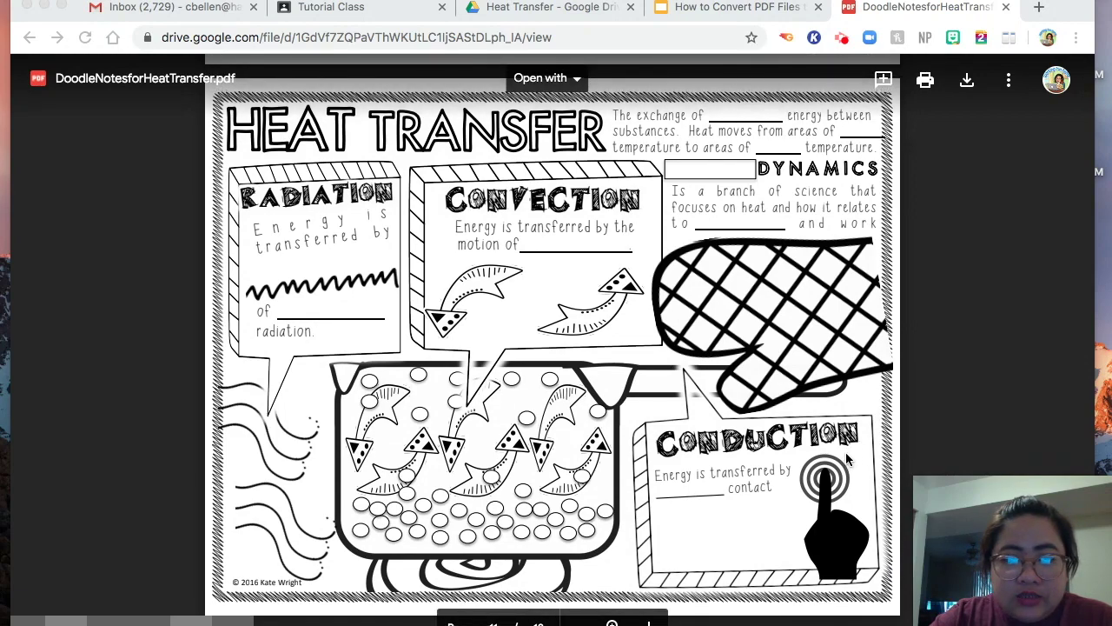
pyautogui.scroll(1, 847, 461)
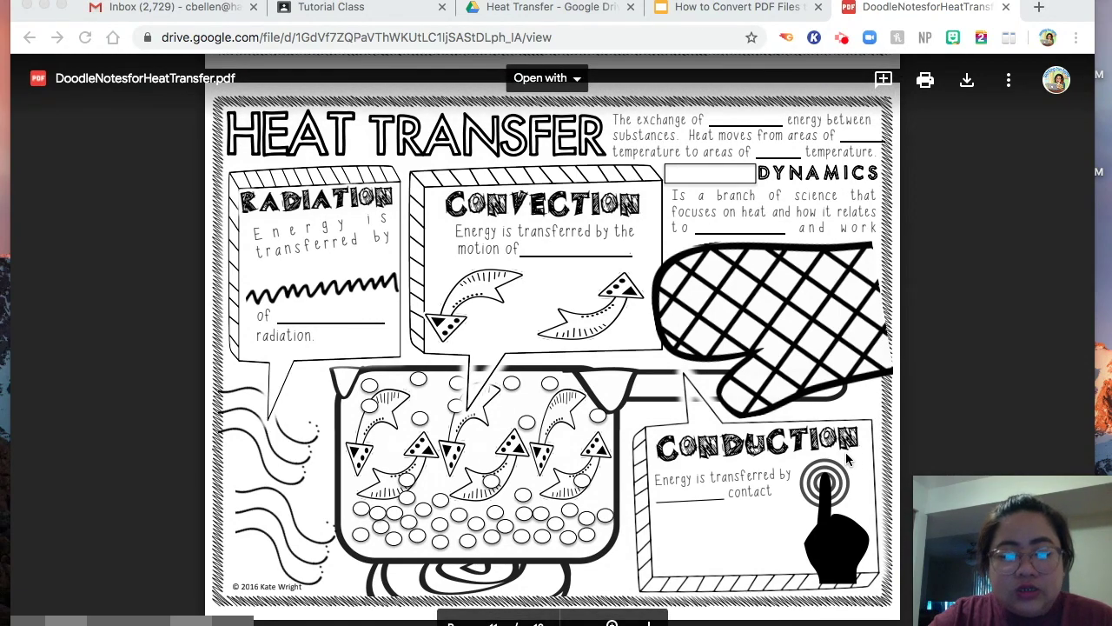
pyautogui.press('super+shift+4')
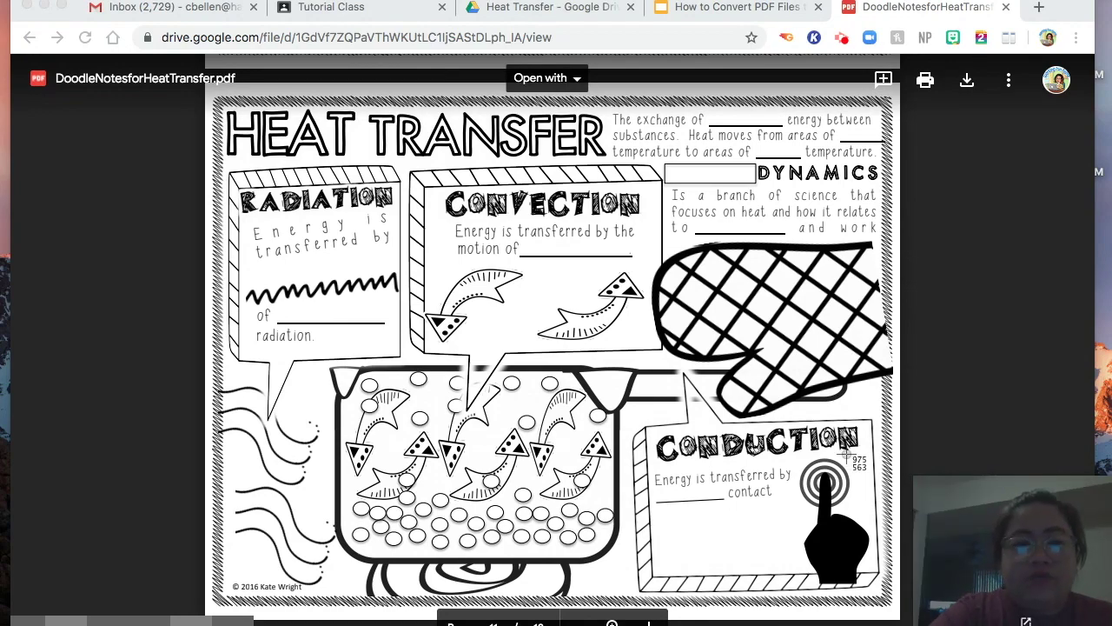
pyautogui.moveTo(217, 94)
pyautogui.mouseDown()
pyautogui.moveTo(405, 301)
pyautogui.moveTo(825, 600)
pyautogui.moveTo(888, 588)
pyautogui.moveTo(895, 612)
pyautogui.mouseUp()
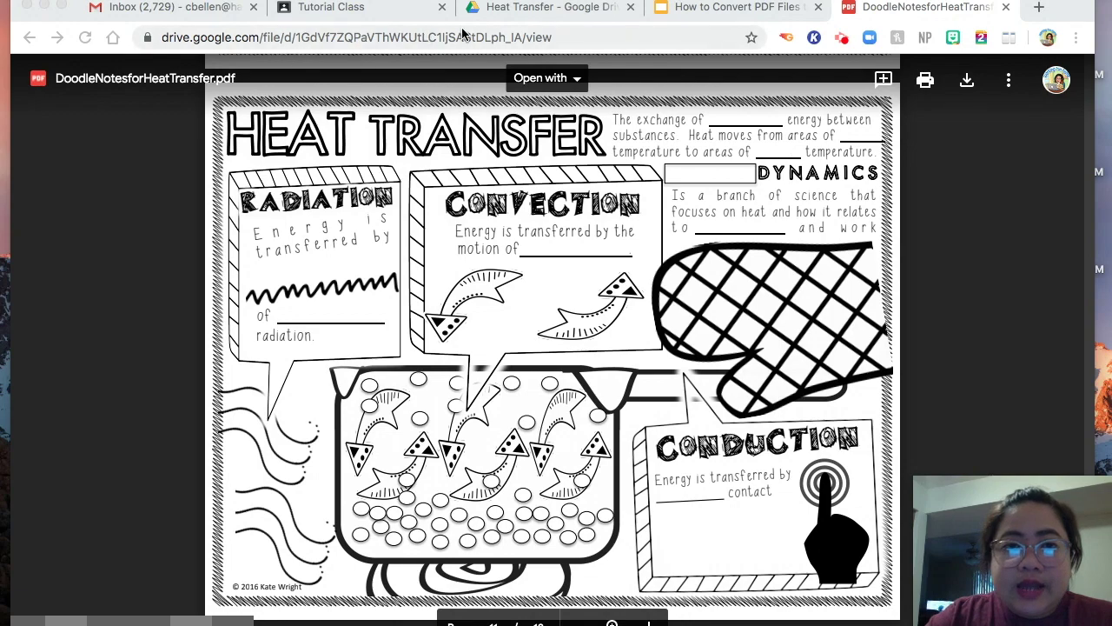
# Create a blank Google Slides presentation in the Heat Transfer folder with the folder's sharing.
pyautogui.click(519, 9)
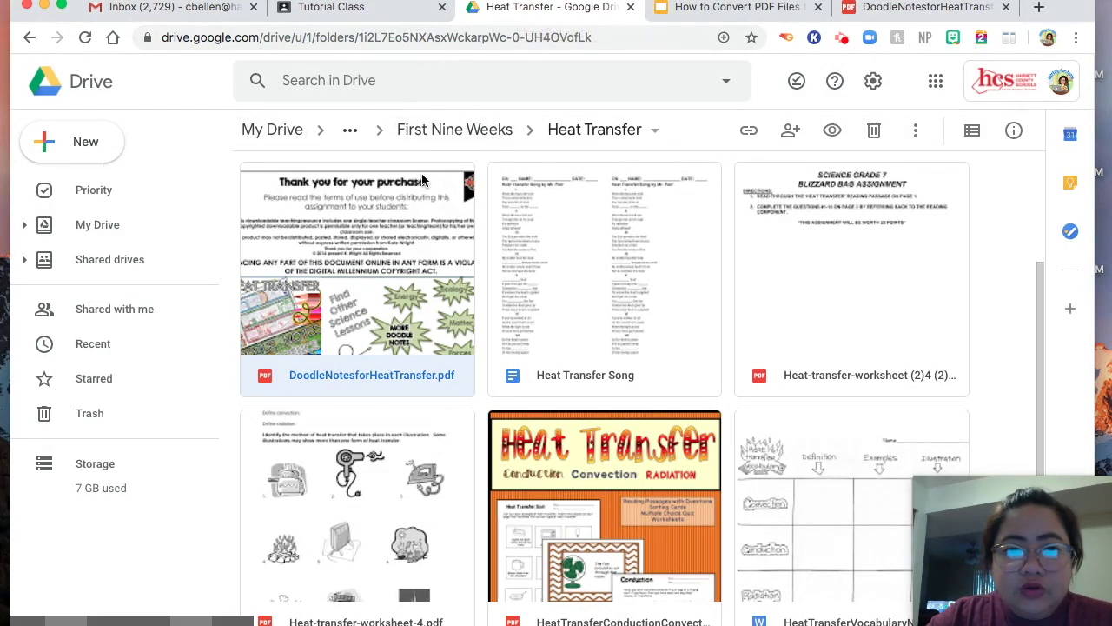
pyautogui.click(88, 153)
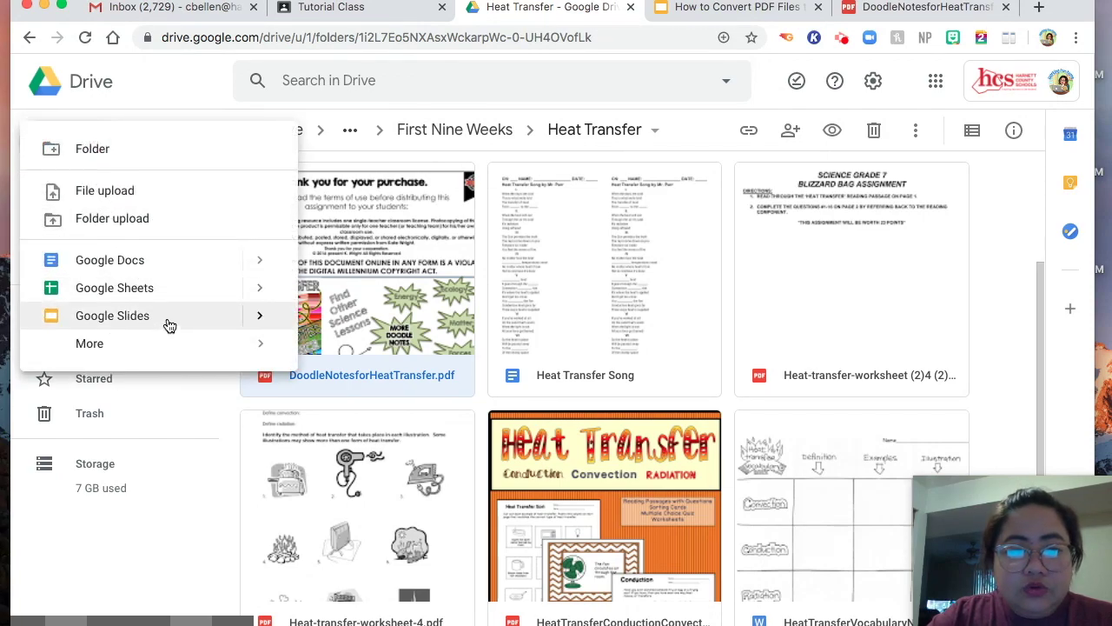
pyautogui.moveTo(258, 315)
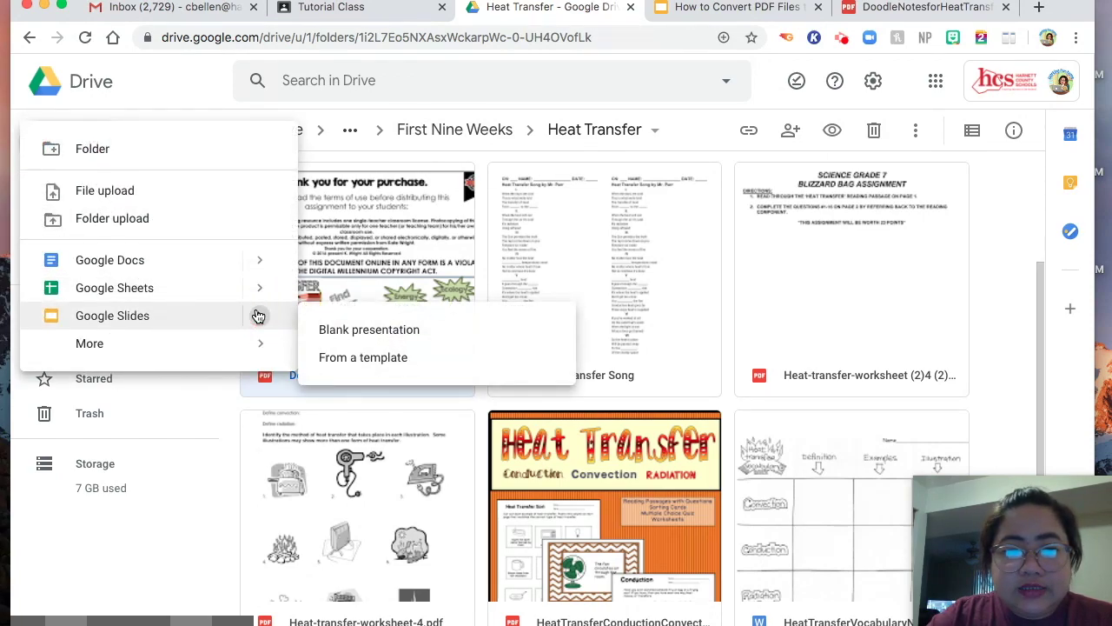
pyautogui.click(333, 328)
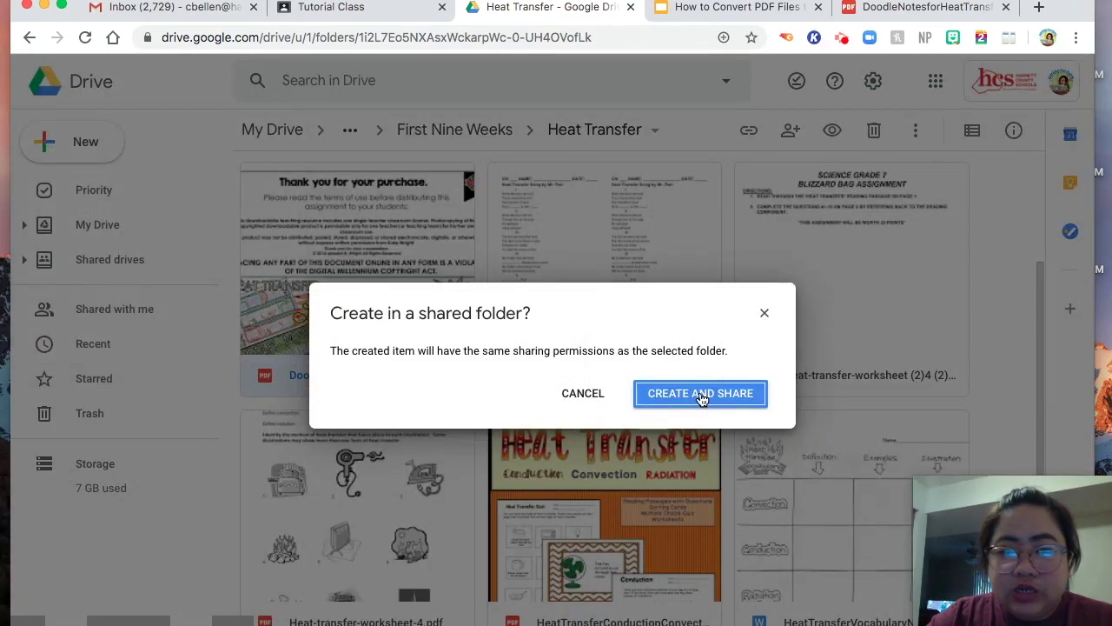
pyautogui.click(701, 396)
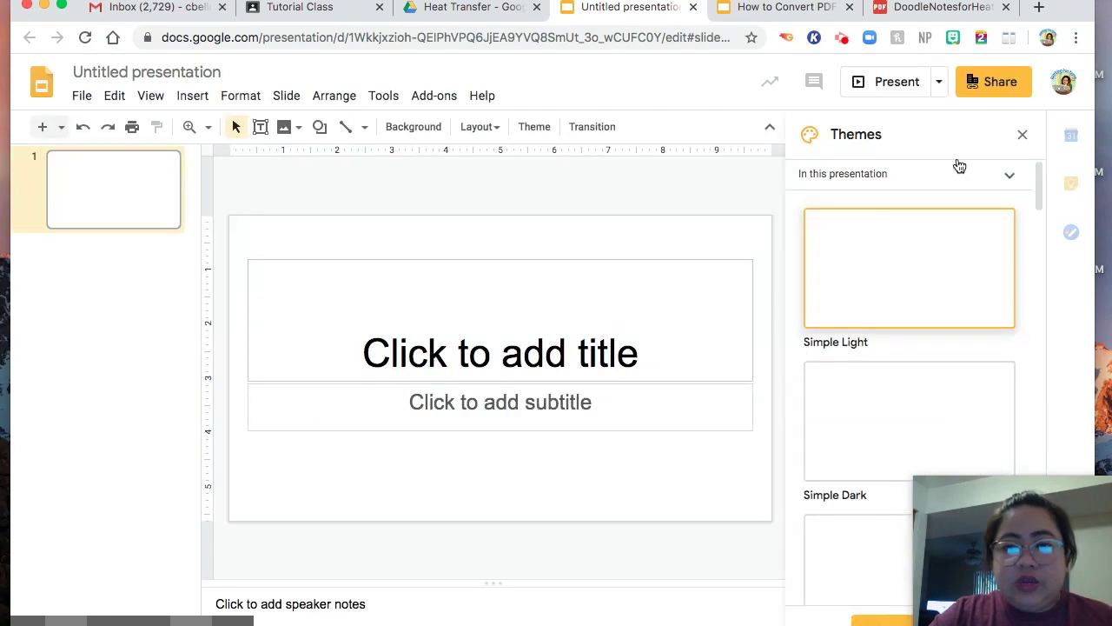
# Close the Themes panel and delete the title and subtitle placeholders.
pyautogui.click(1023, 137)
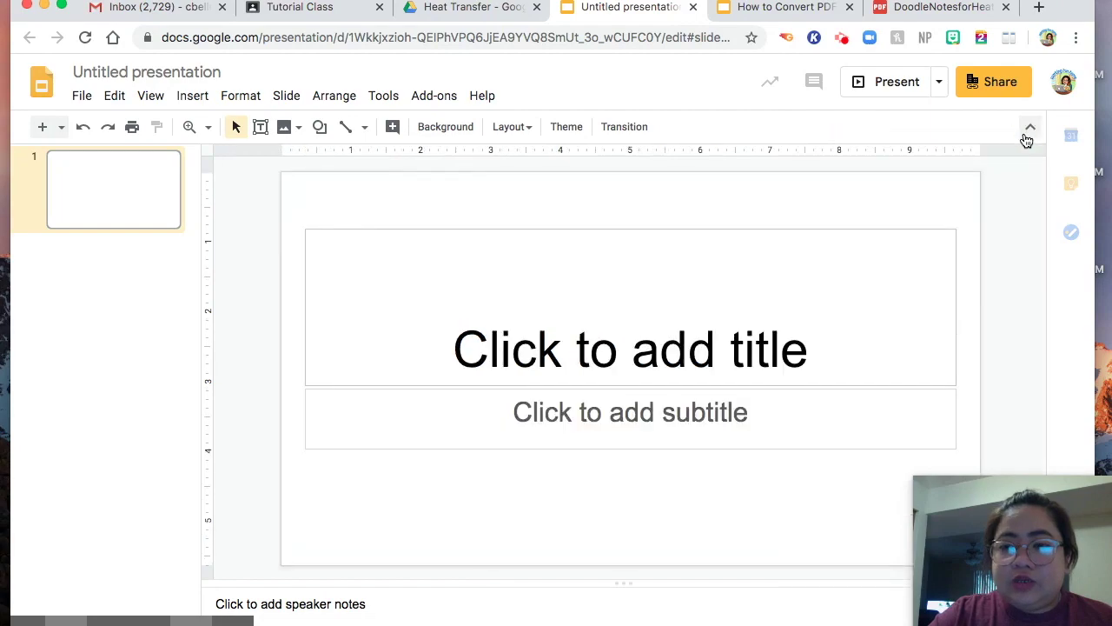
pyautogui.click(926, 230)
pyautogui.press('Delete')
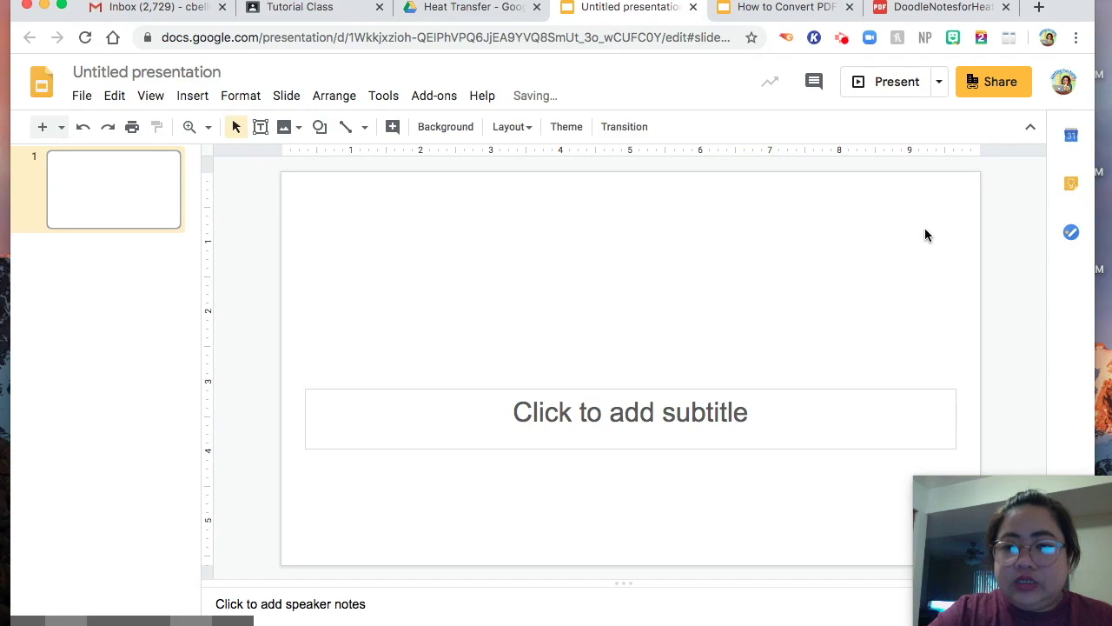
pyautogui.click(839, 390)
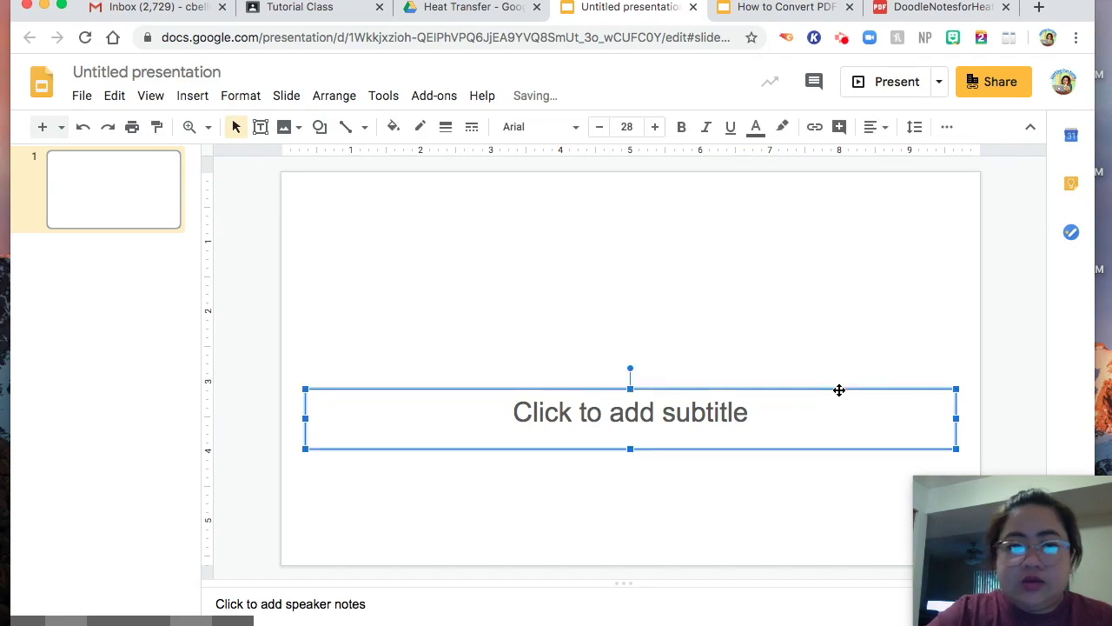
pyautogui.press('Delete')
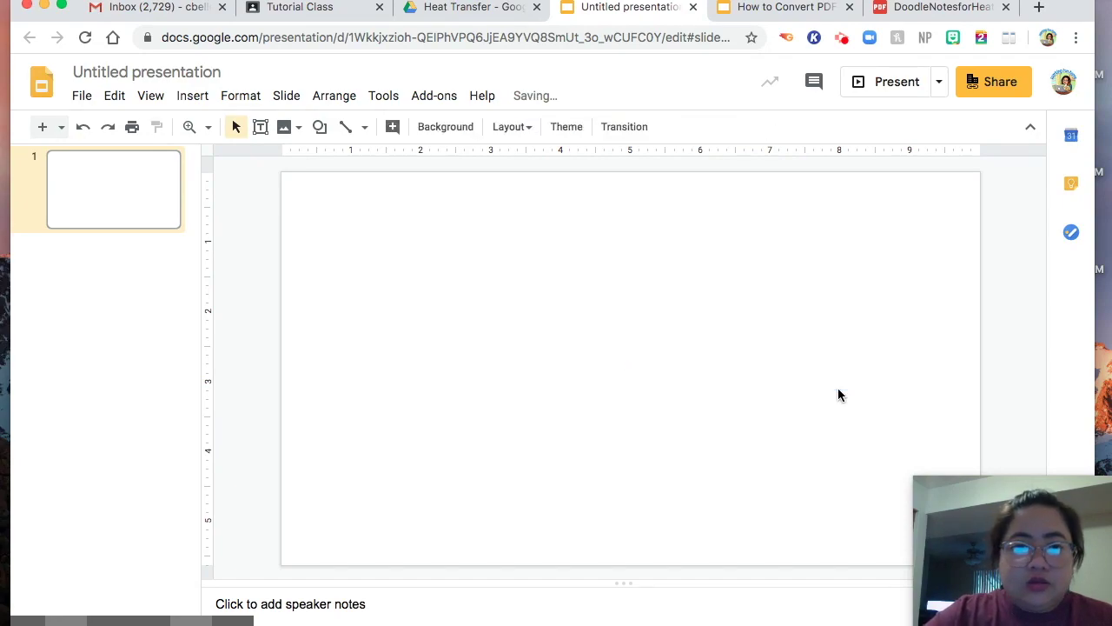
# Rename the presentation to 'HeatTransfer Digital'.
pyautogui.click(114, 69)
pyautogui.write('H')
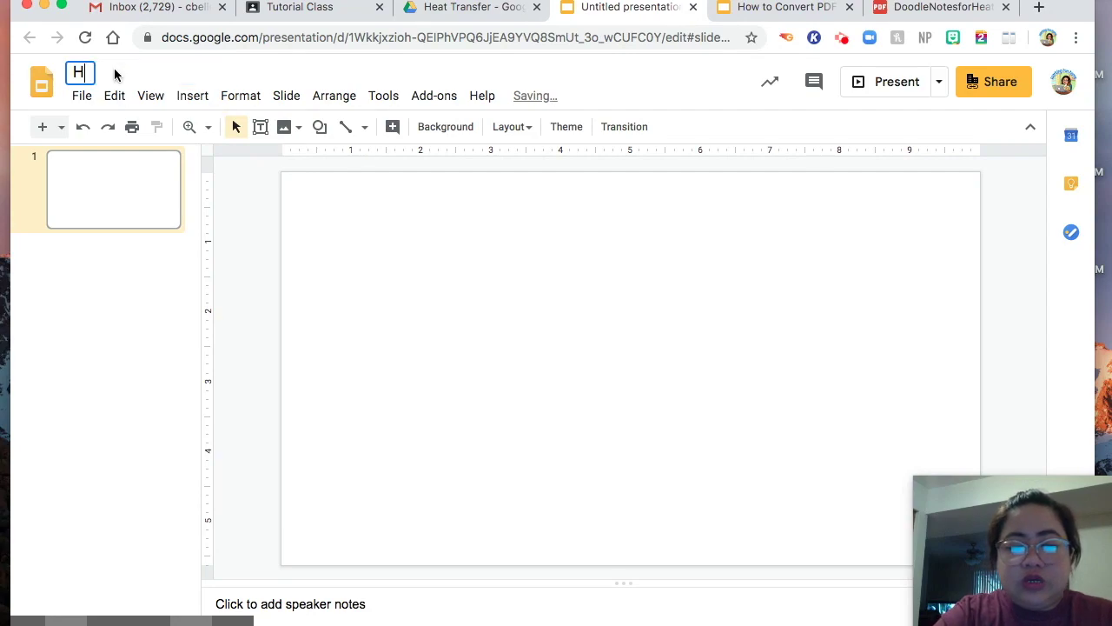
pyautogui.write('eatTrans')
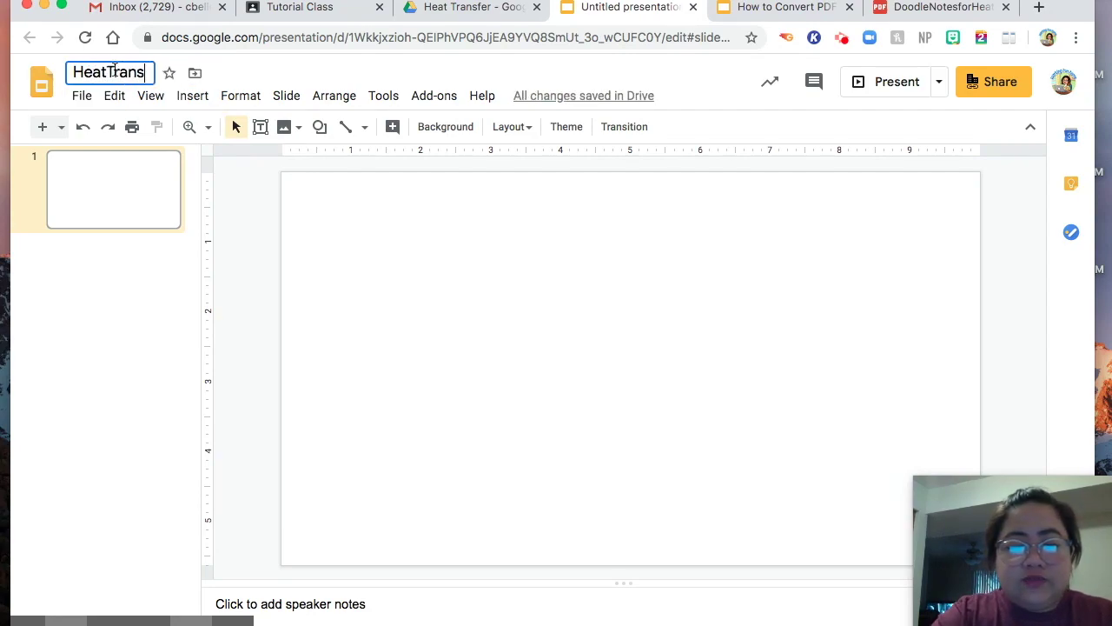
pyautogui.write('fer Digital')
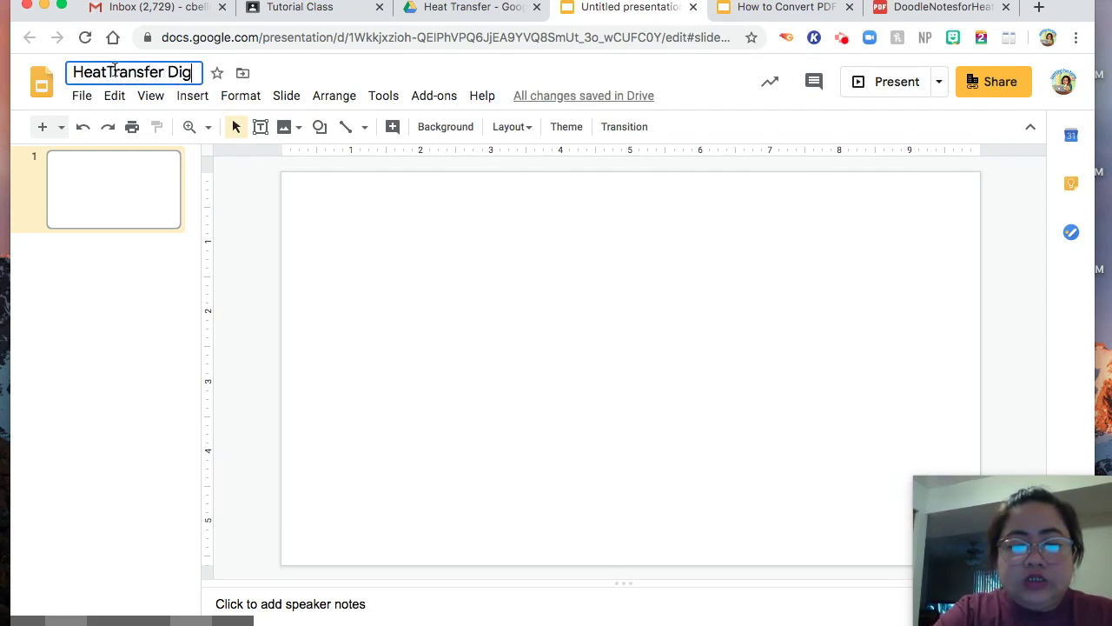
pyautogui.click(327, 280)
# Set the slide size in Page setup to a custom 11 × 8.5 inches.
pyautogui.click(82, 97)
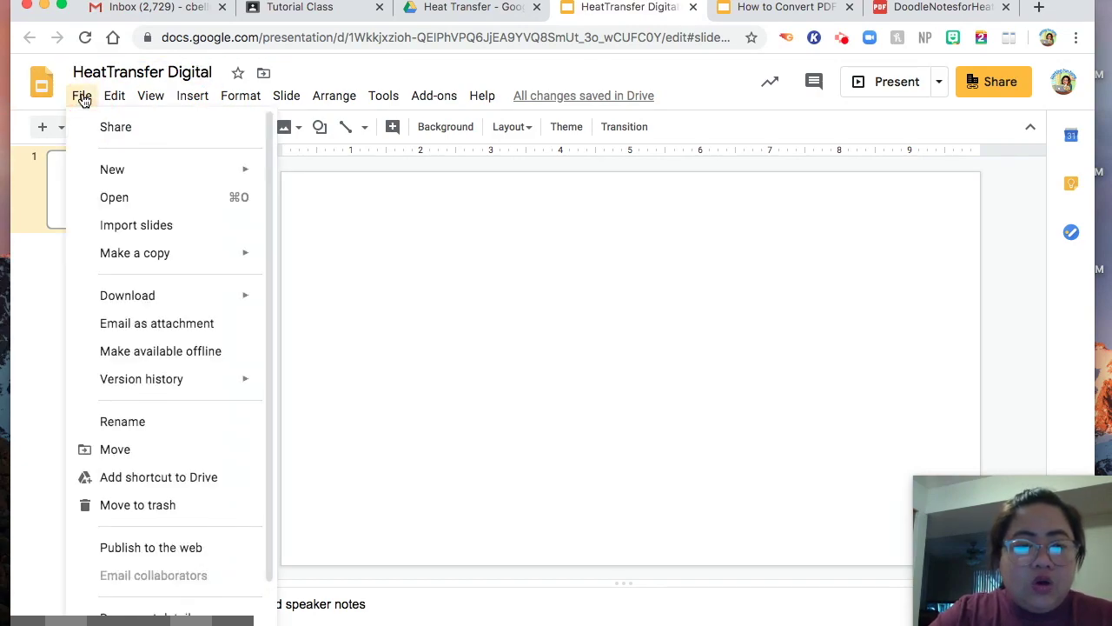
pyautogui.scroll(-3, 150, 454)
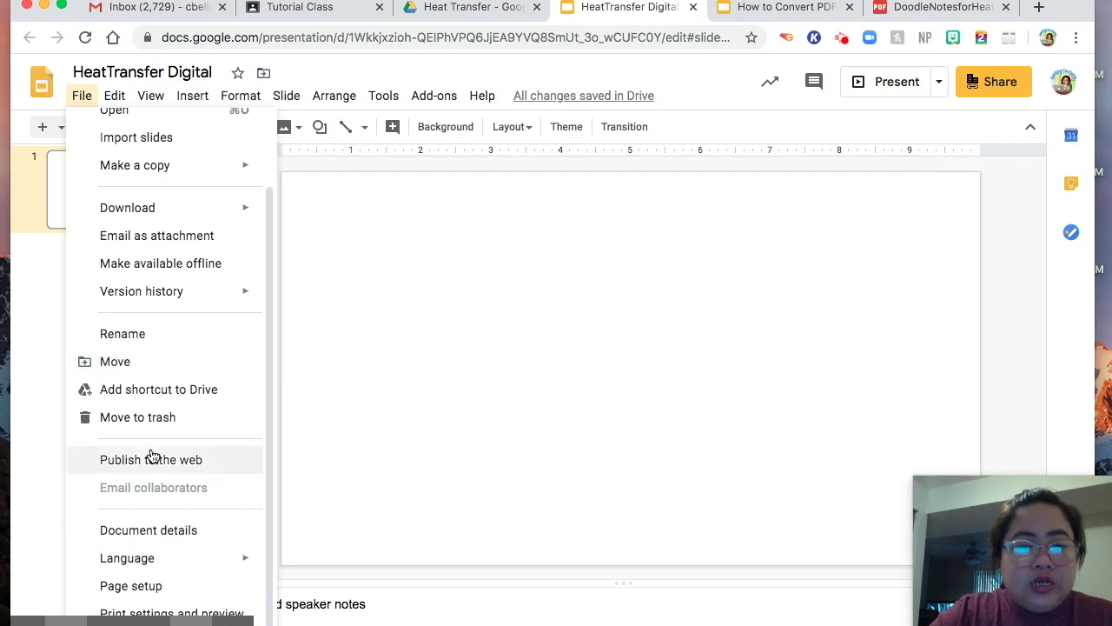
pyautogui.click(131, 585)
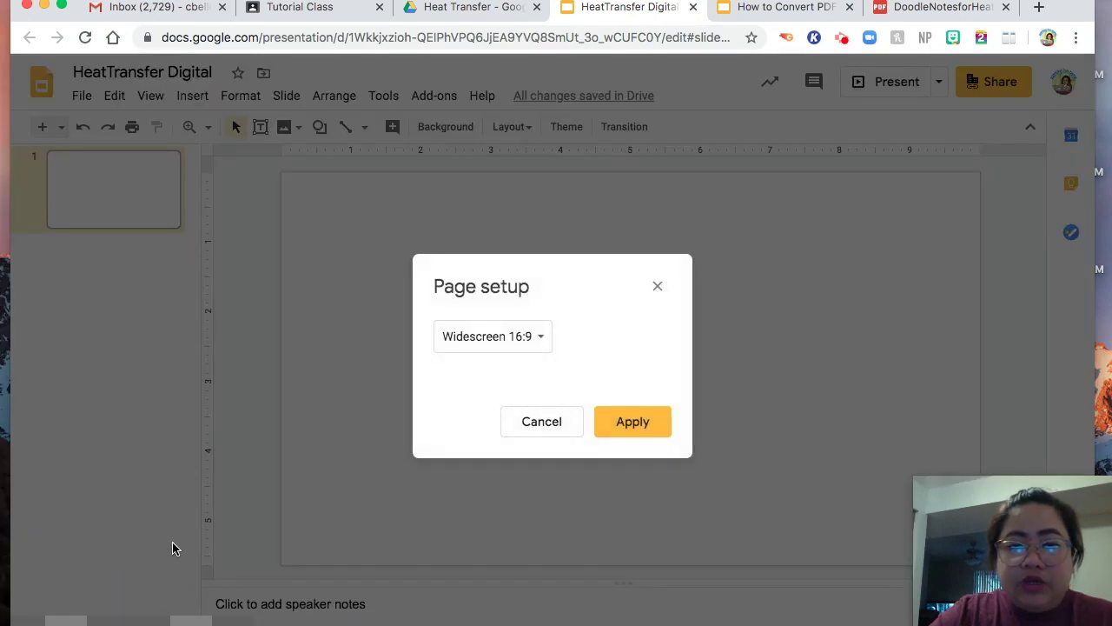
pyautogui.click(501, 343)
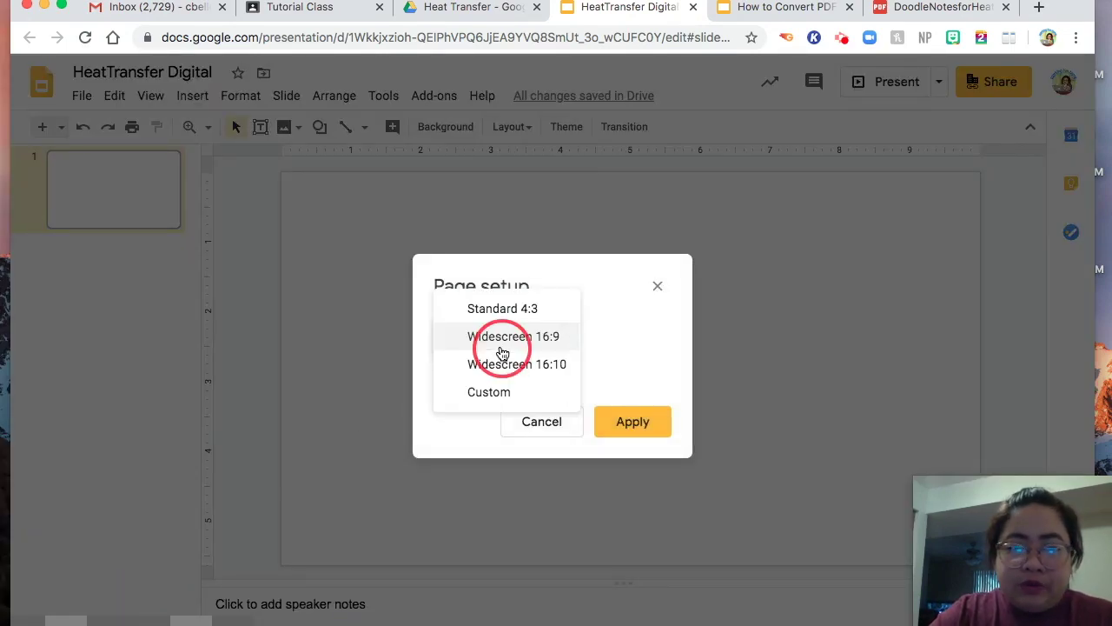
pyautogui.click(489, 393)
pyautogui.click(466, 384)
pyautogui.press('BackSpace')
pyautogui.press('BackSpace')
pyautogui.write('11')
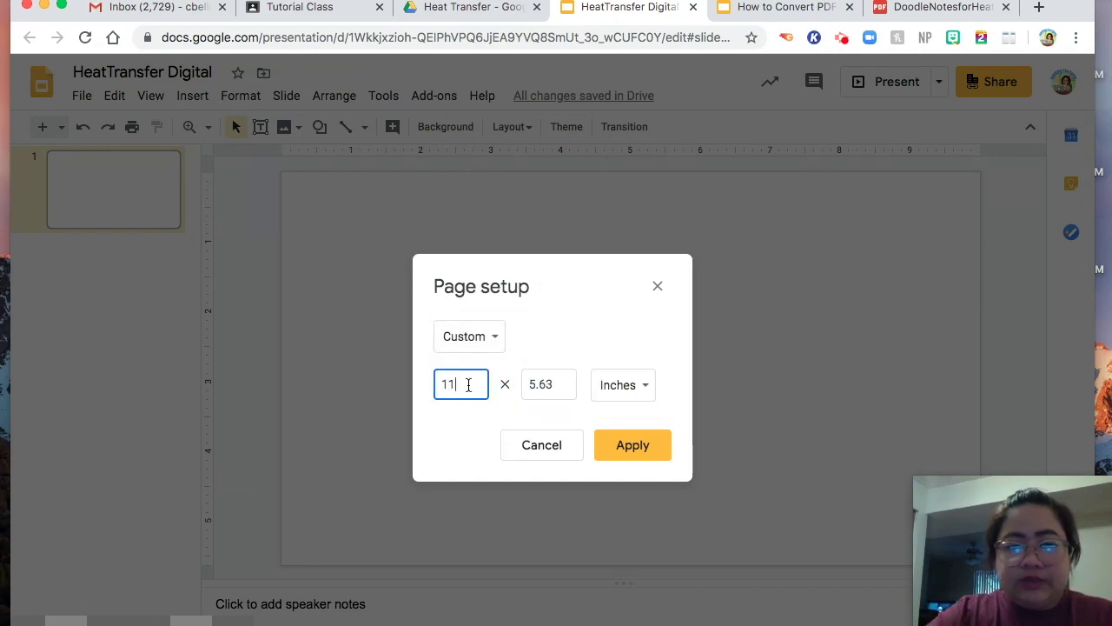
pyautogui.click(562, 383)
pyautogui.press('BackSpace')
pyautogui.press('BackSpace')
pyautogui.press('BackSpace')
pyautogui.press('BackSpace')
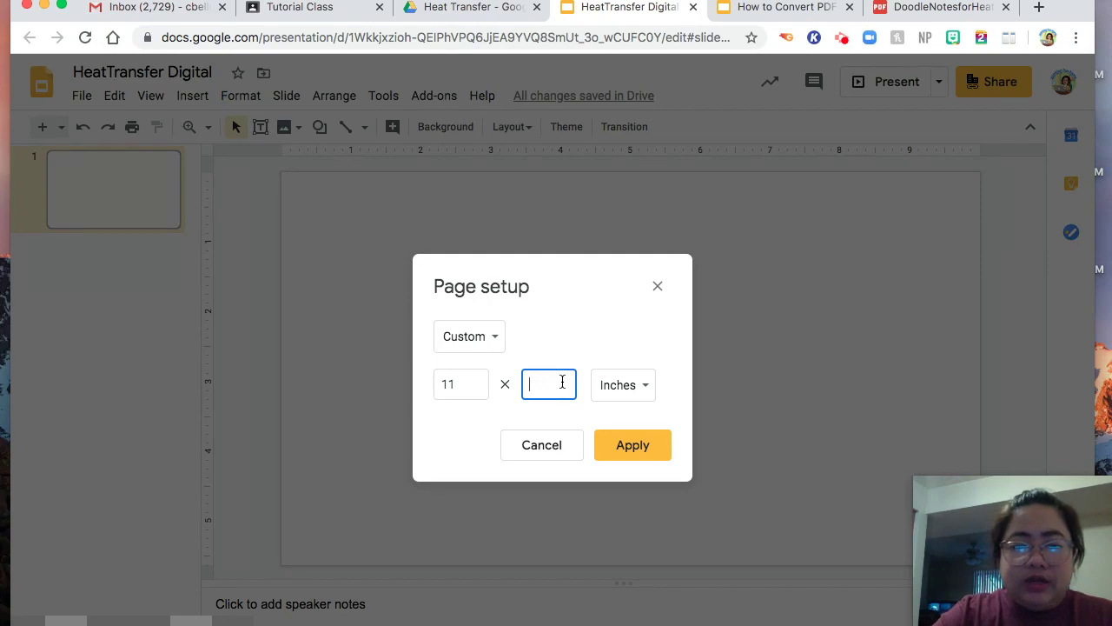
pyautogui.write('8.5')
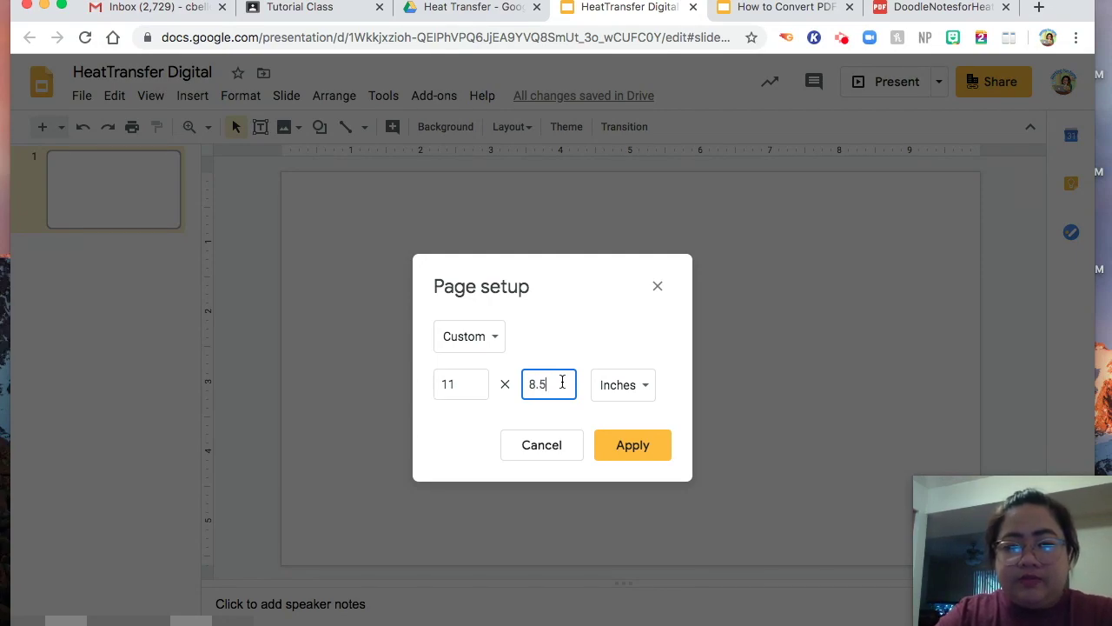
pyautogui.press('Return')
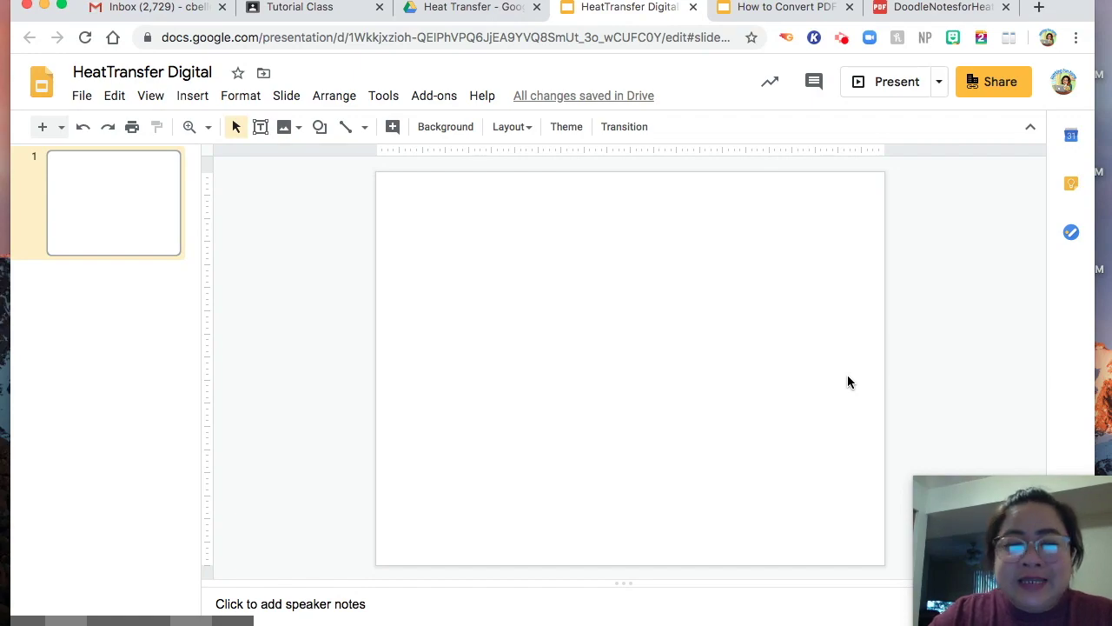
pyautogui.click(445, 129)
# Upload the worksheet screenshot as the slide's background image.
pyautogui.click(622, 351)
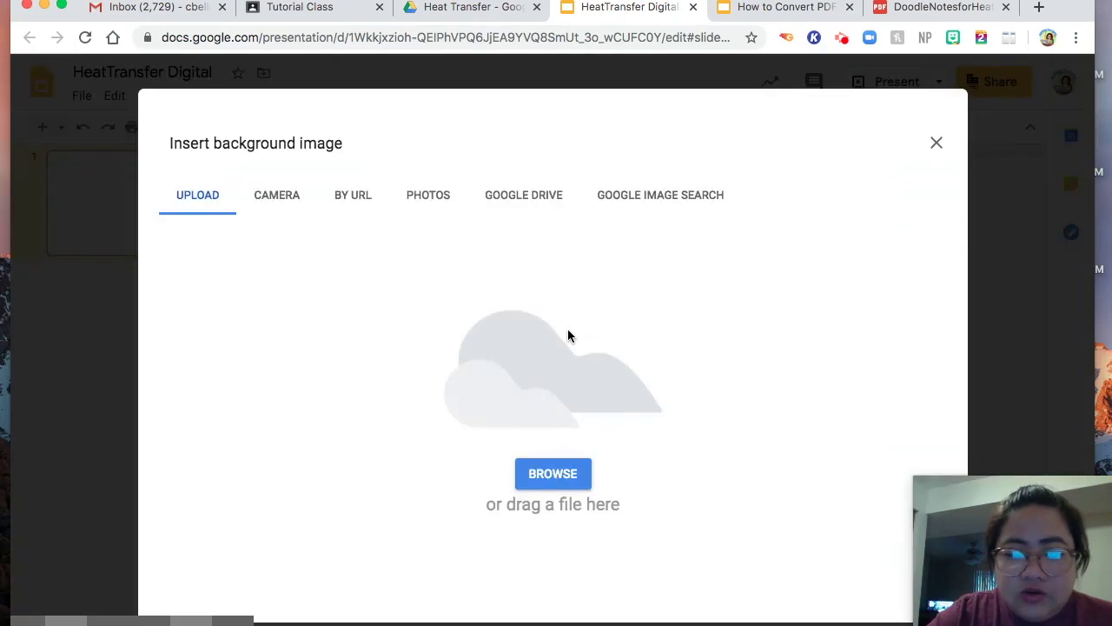
pyautogui.moveTo(1096, 207); pyautogui.dragTo(999, 207)
pyautogui.moveTo(1078, 225); pyautogui.dragTo(619, 357)
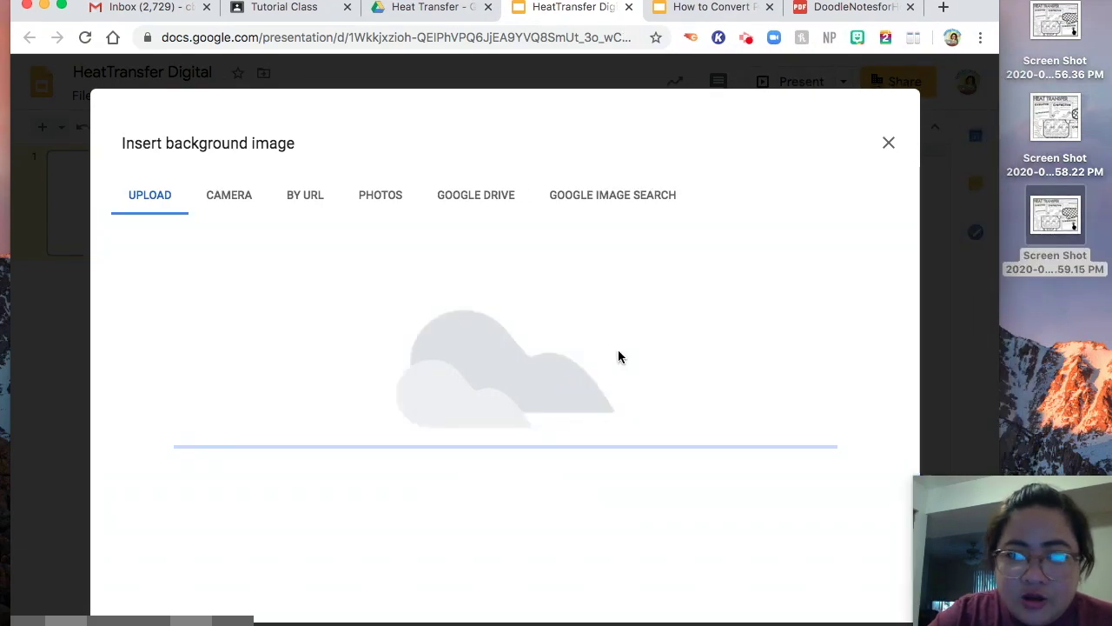
pyautogui.moveTo(1001, 321); pyautogui.dragTo(1105, 319)
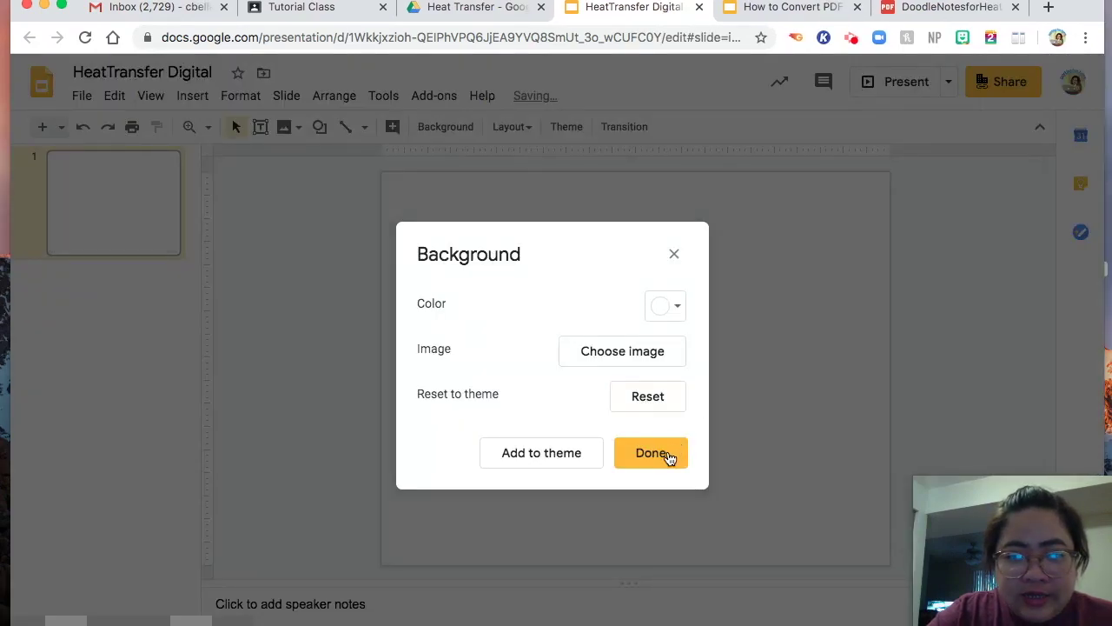
pyautogui.click(662, 458)
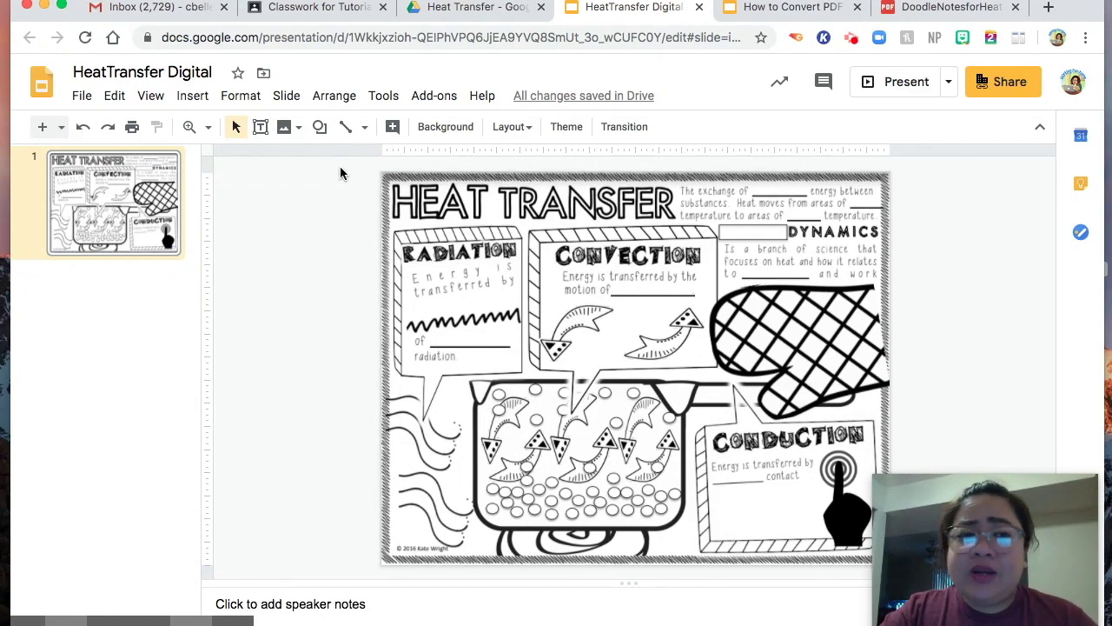
pyautogui.click(261, 129)
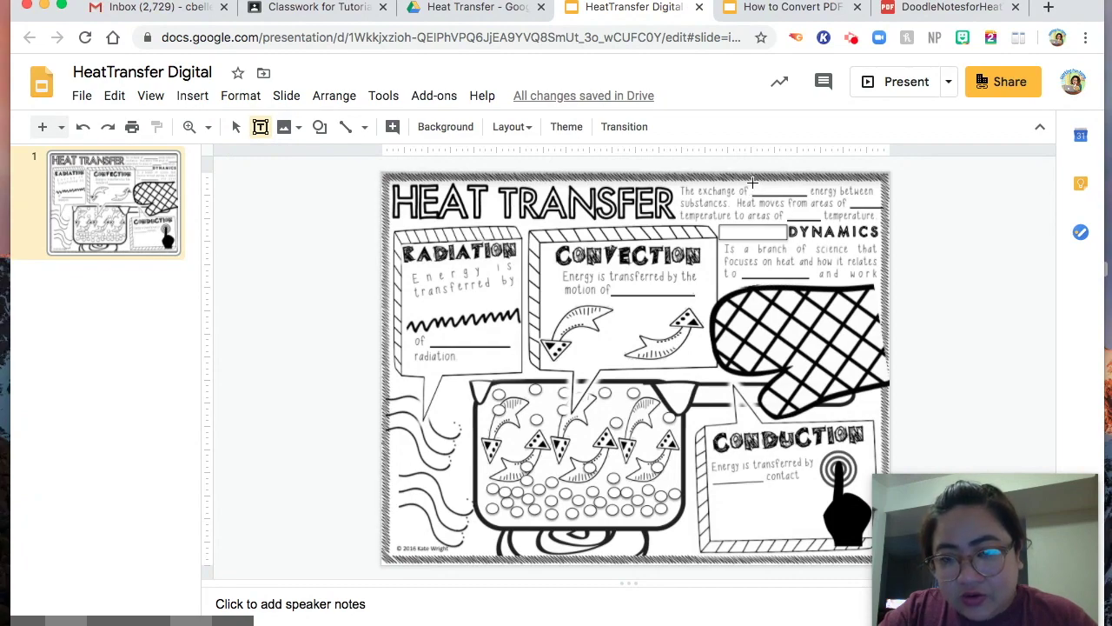
# Add a one-line 'Type Here' text box over the blank after 'The exchange of'.
pyautogui.moveTo(753, 182); pyautogui.dragTo(804, 194)
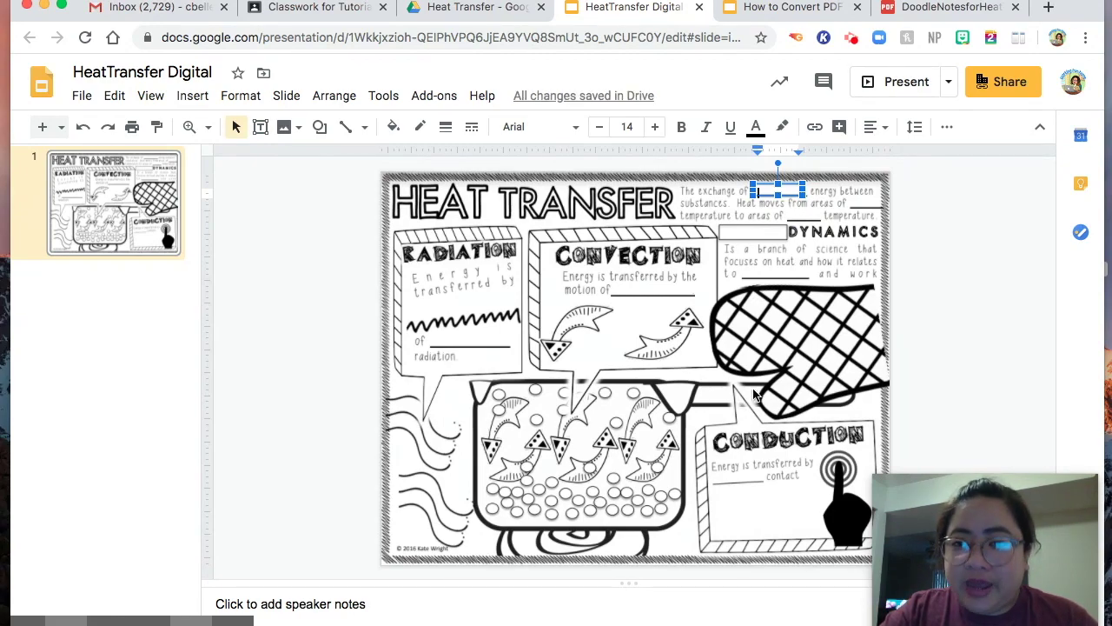
pyautogui.write('Typi')
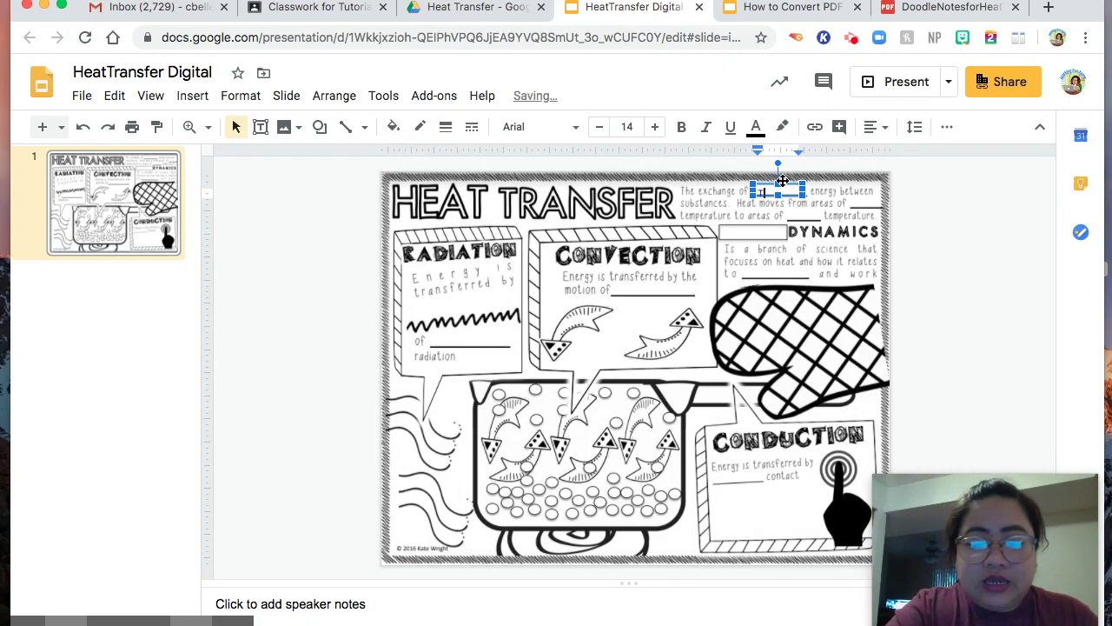
pyautogui.write('e Here')
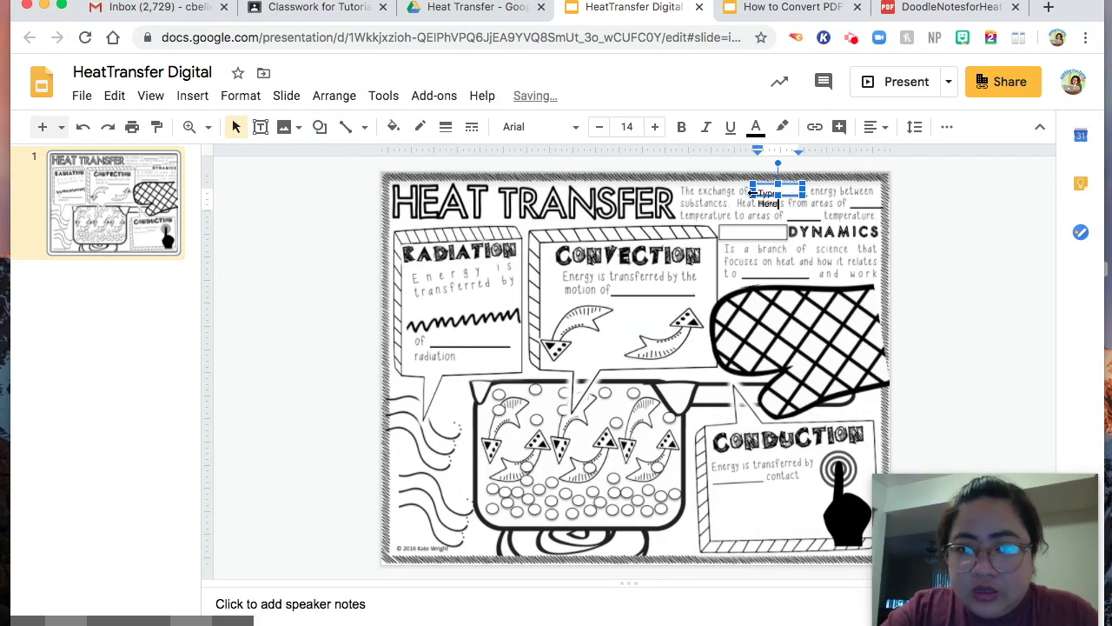
pyautogui.moveTo(804, 194); pyautogui.dragTo(809, 199)
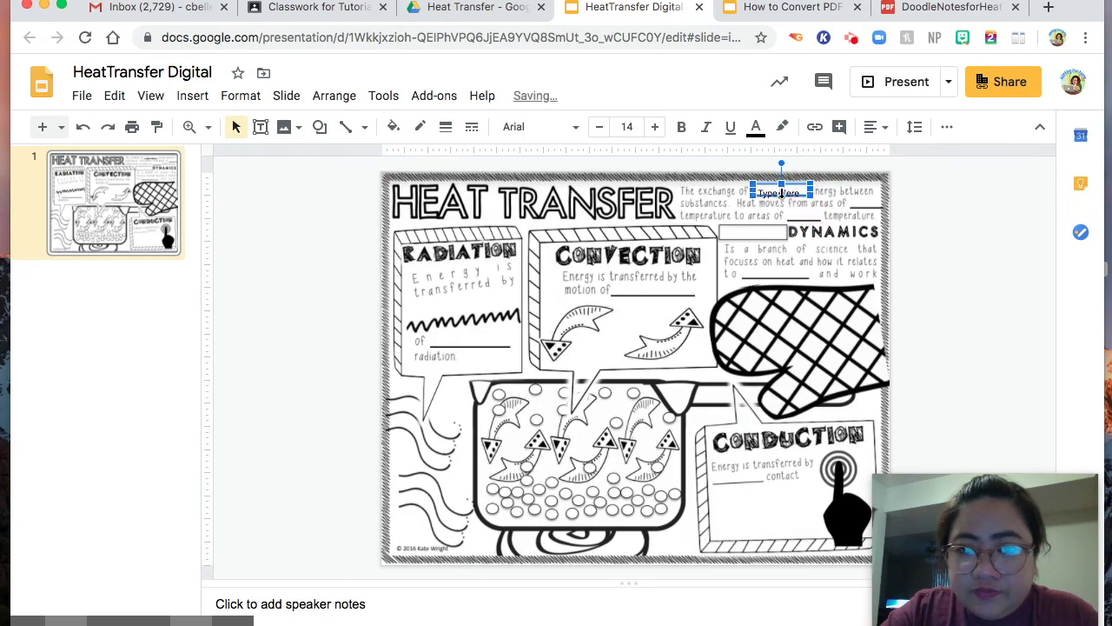
pyautogui.moveTo(781, 180); pyautogui.dragTo(782, 177)
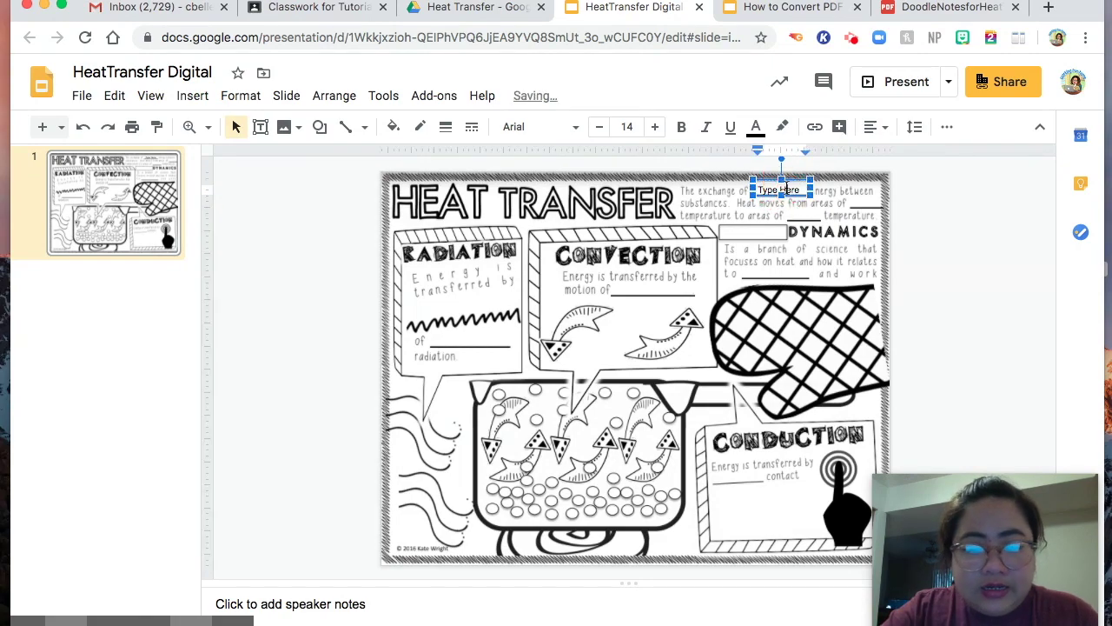
pyautogui.click(755, 130)
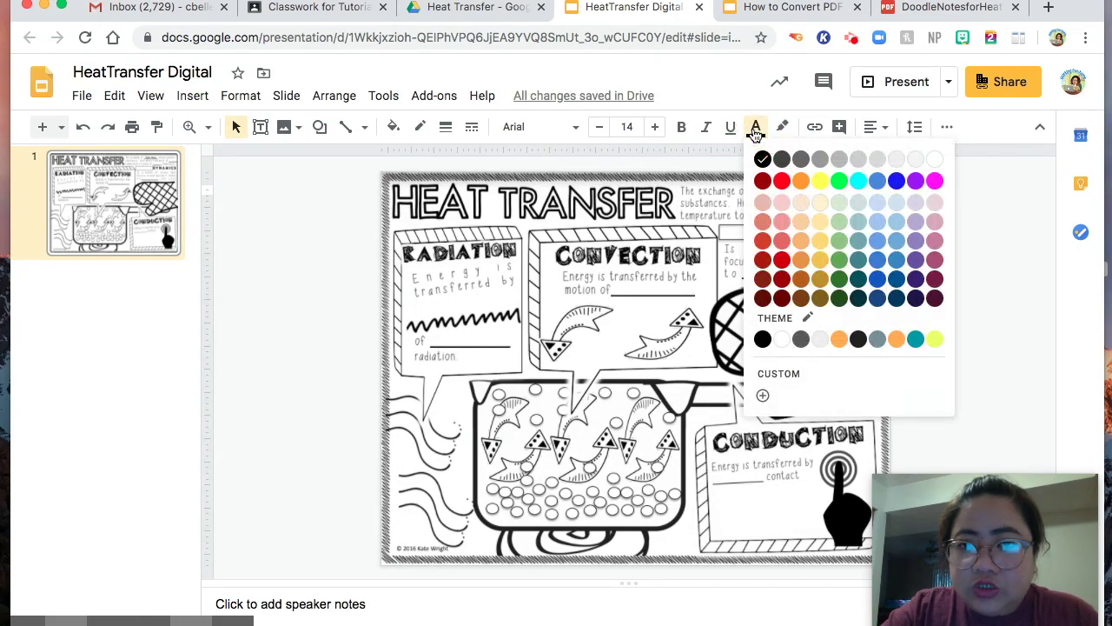
# Make the 'Type Here' text bold red and duplicate the box.
pyautogui.click(781, 179)
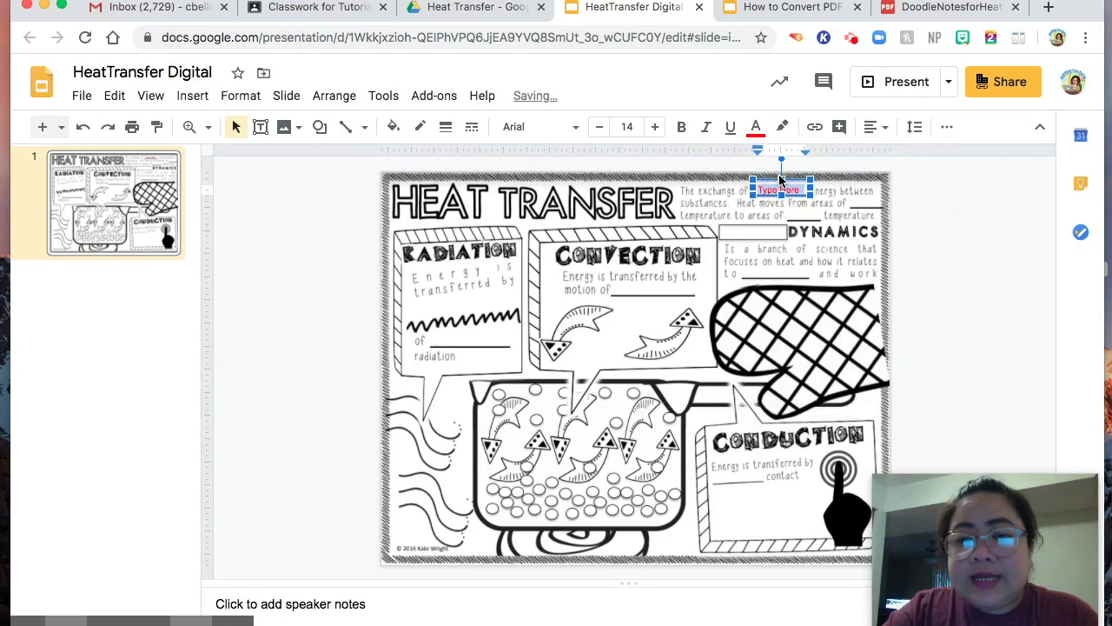
pyautogui.press('super+b')
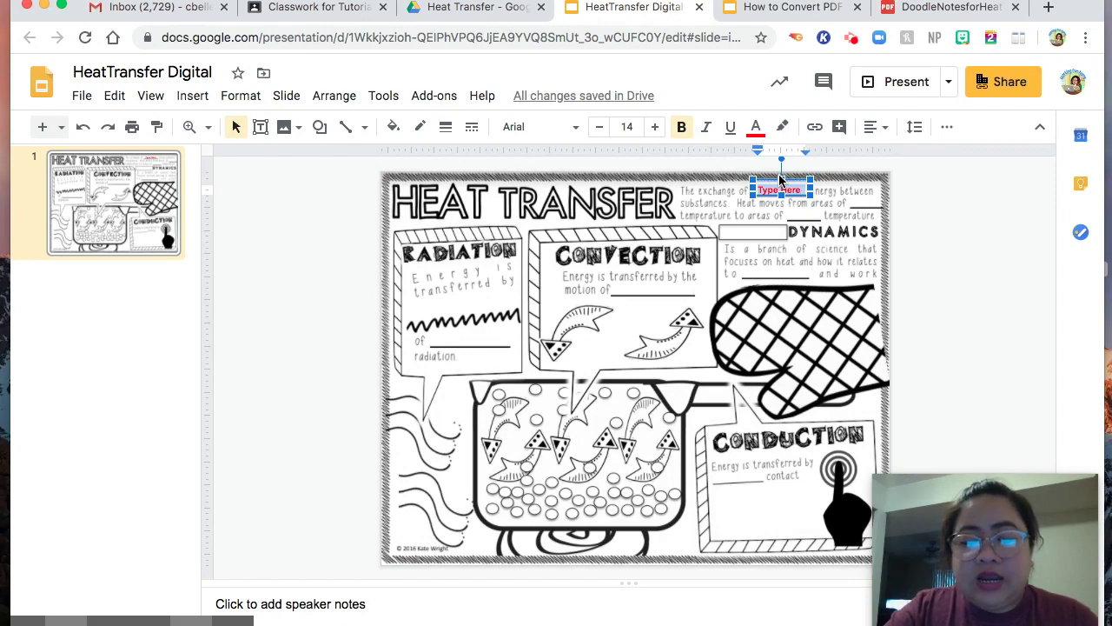
pyautogui.click(801, 177)
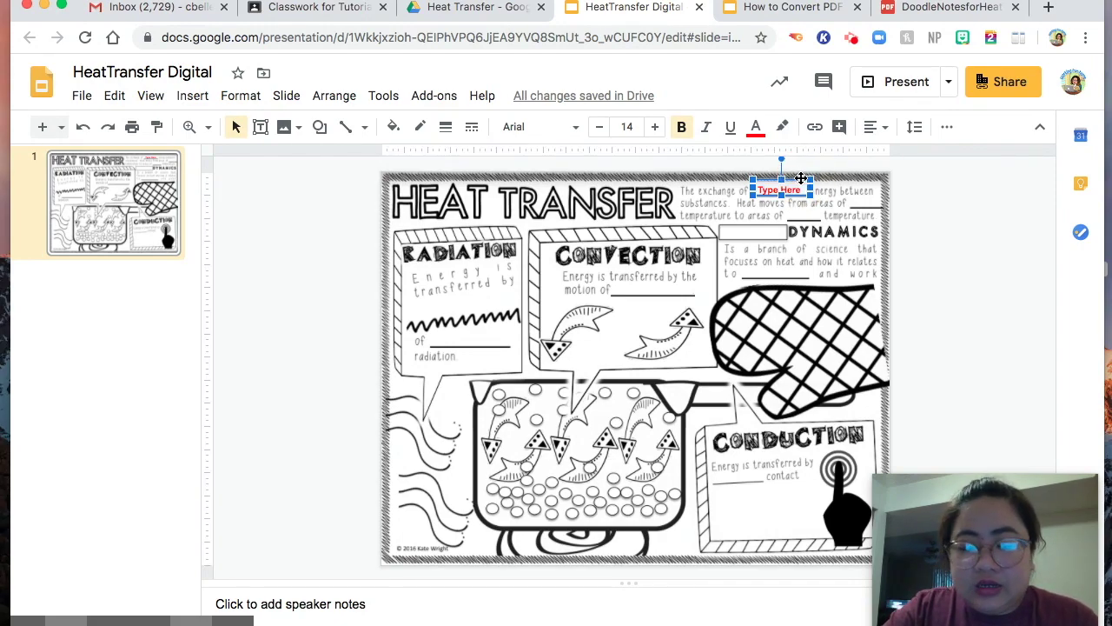
pyautogui.hotkey('ctrl', 'd')
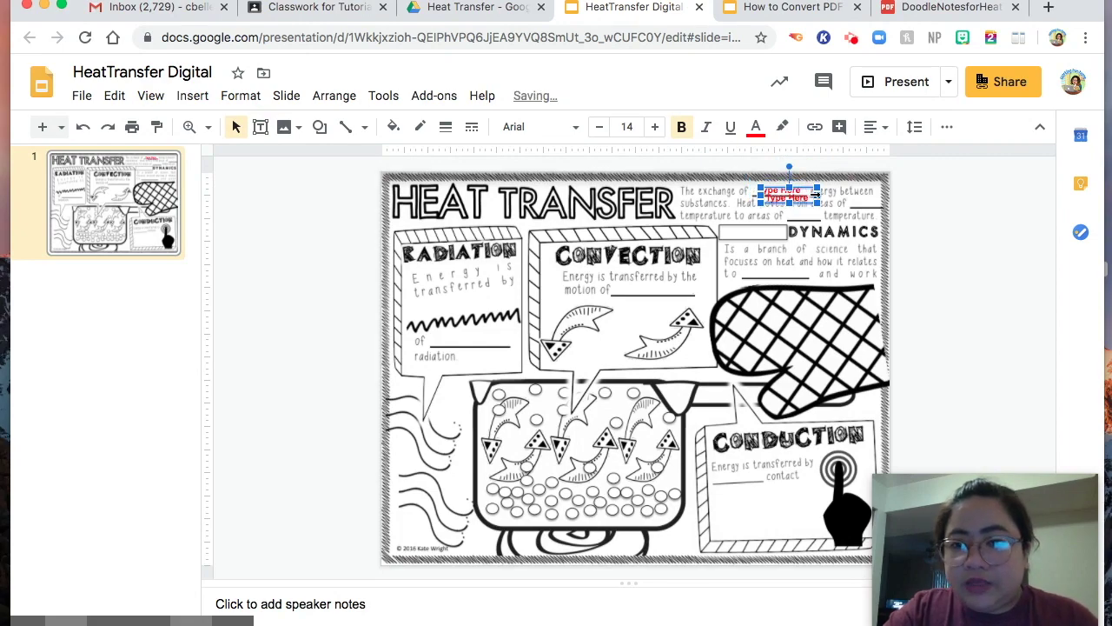
pyautogui.moveTo(804, 196); pyautogui.dragTo(805, 217)
# Move duplicate 'Type Here' boxes onto the blanks before 'DYNAMICS' and after 'energy between'.
pyautogui.click(805, 212)
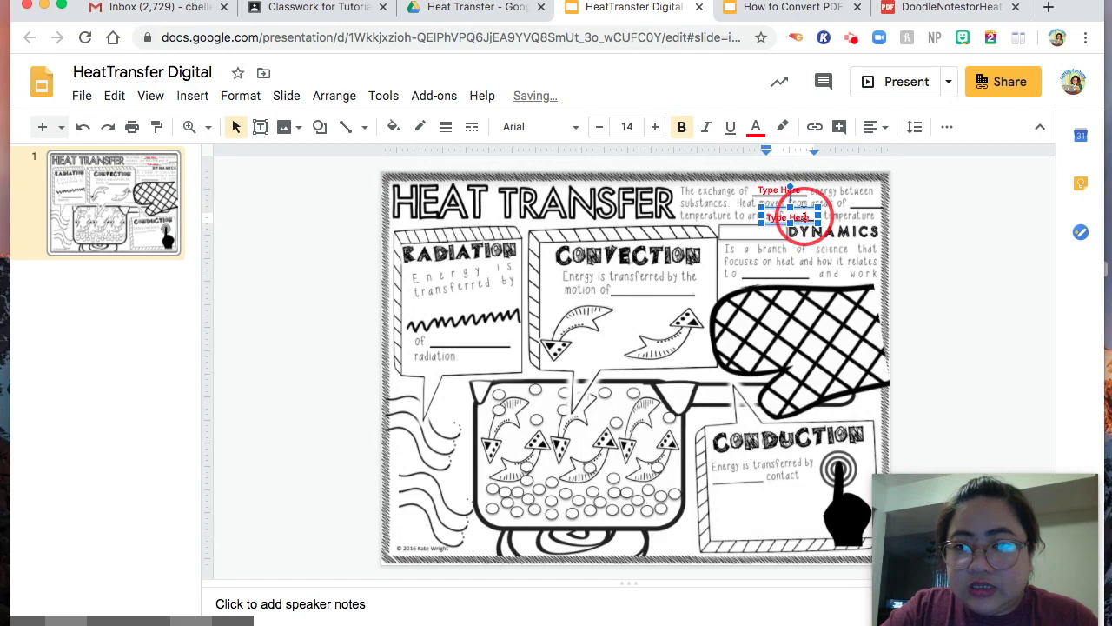
pyautogui.moveTo(790, 222); pyautogui.dragTo(771, 225)
pyautogui.moveTo(771, 228); pyautogui.dragTo(879, 199)
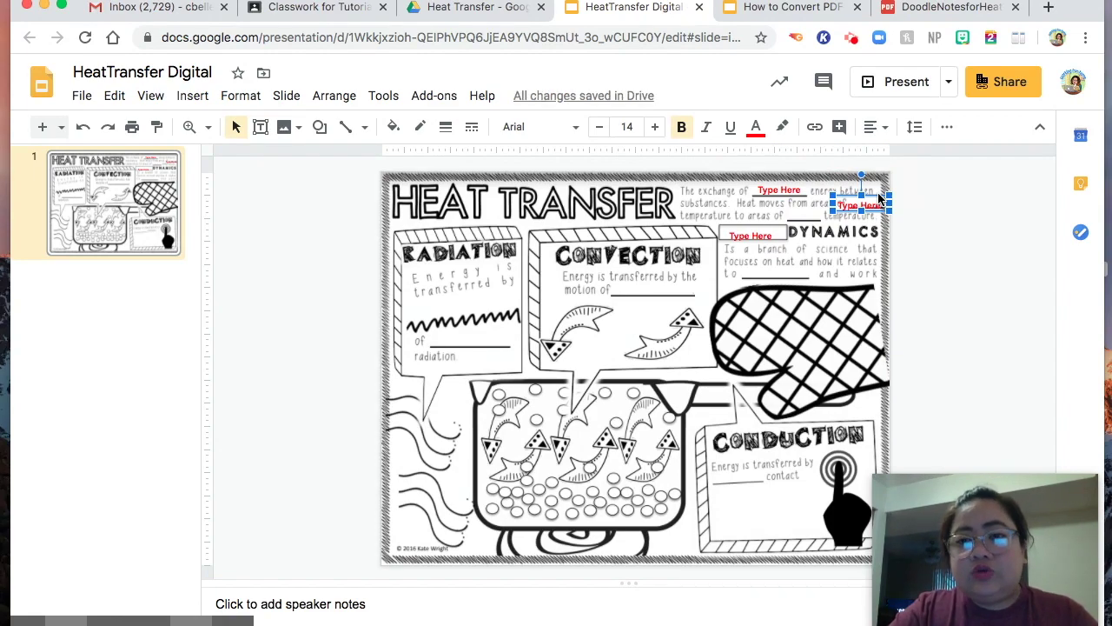
# Start a new Classroom assignment titled 'Energy Heat Transfer'.
pyautogui.click(339, 7)
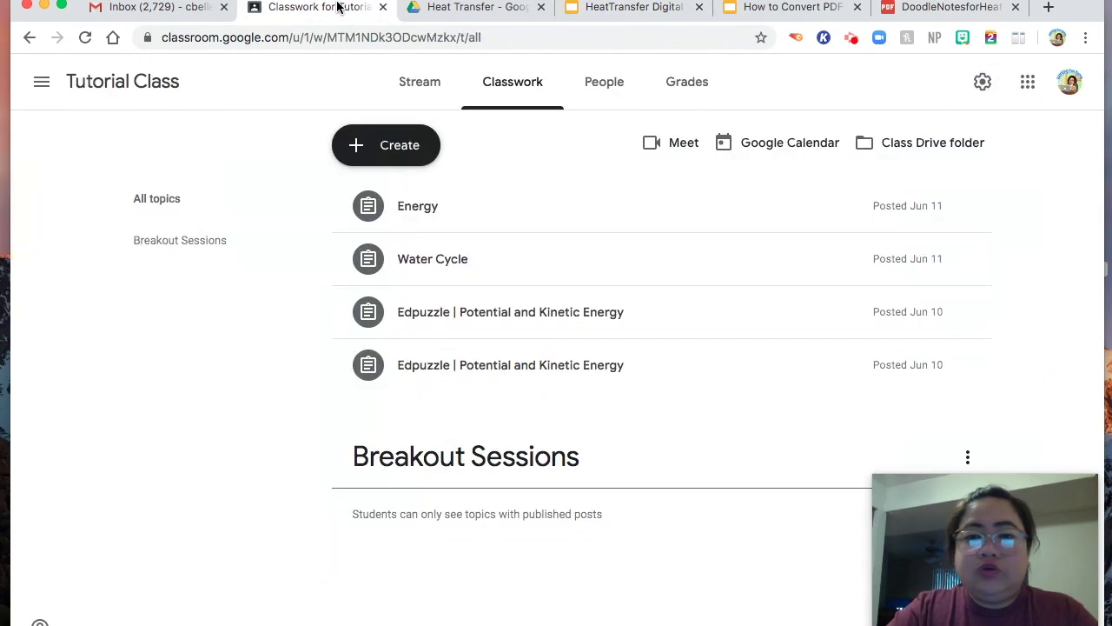
pyautogui.click(399, 161)
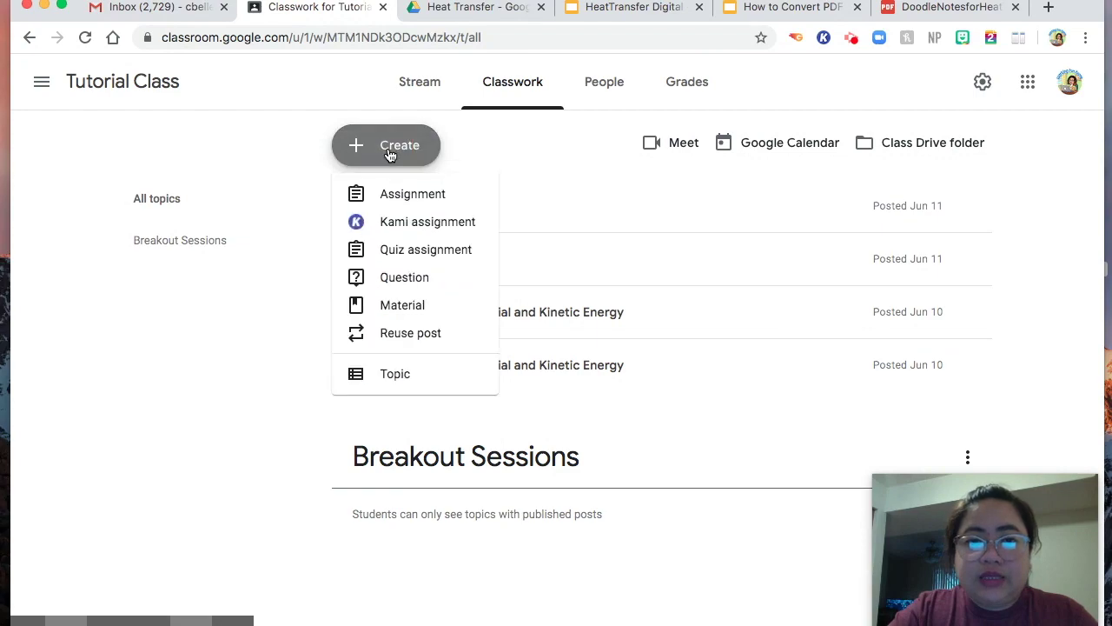
pyautogui.click(406, 196)
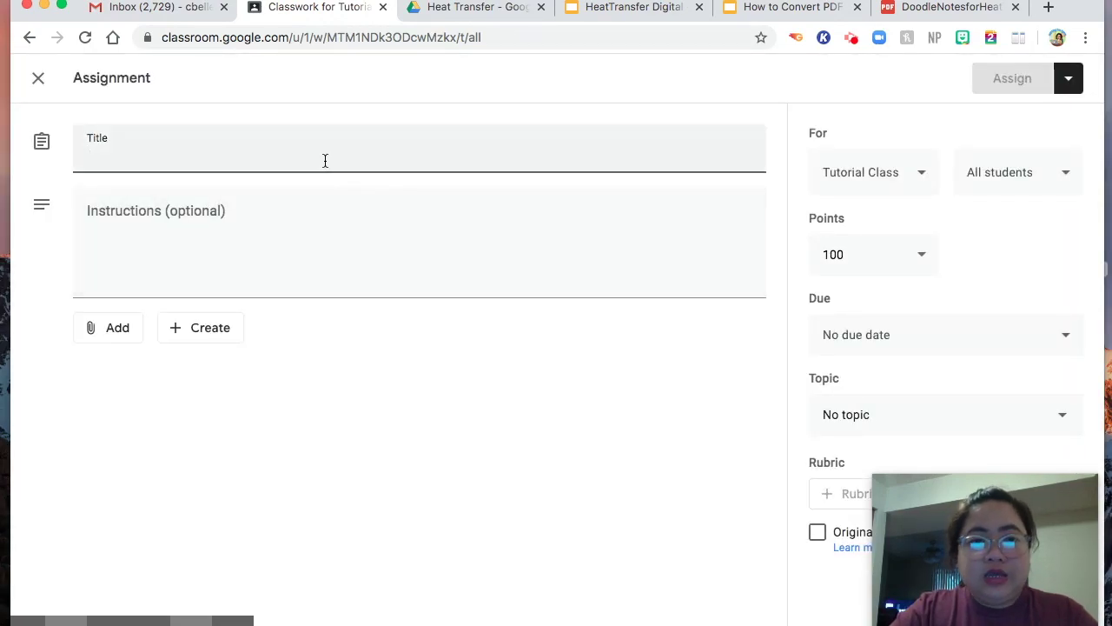
pyautogui.write('Energy')
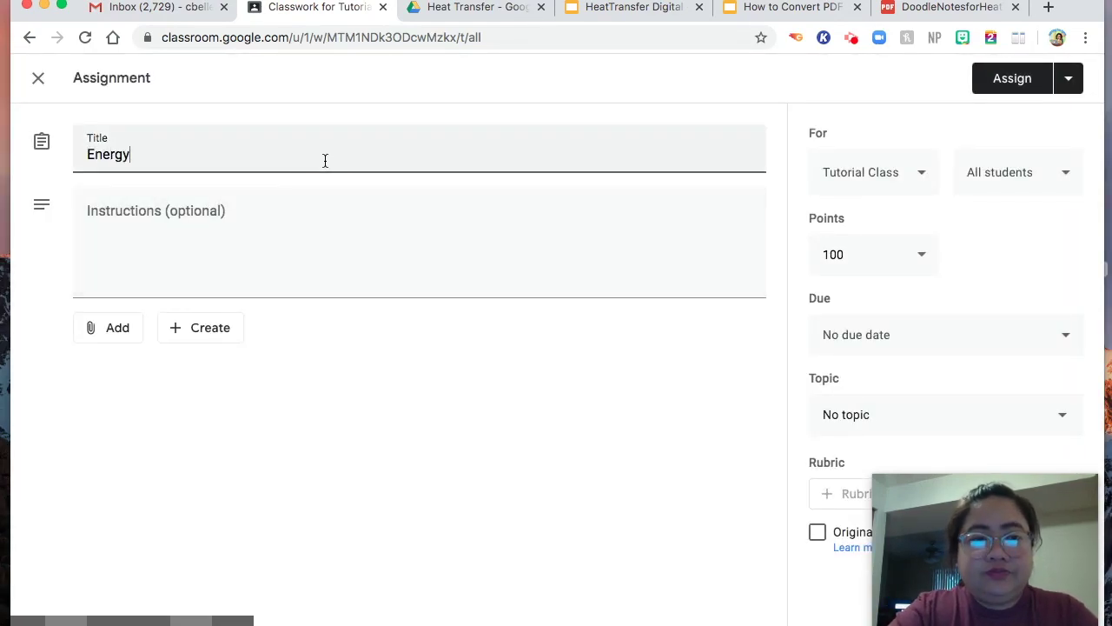
pyautogui.write(' Heat Transfer')
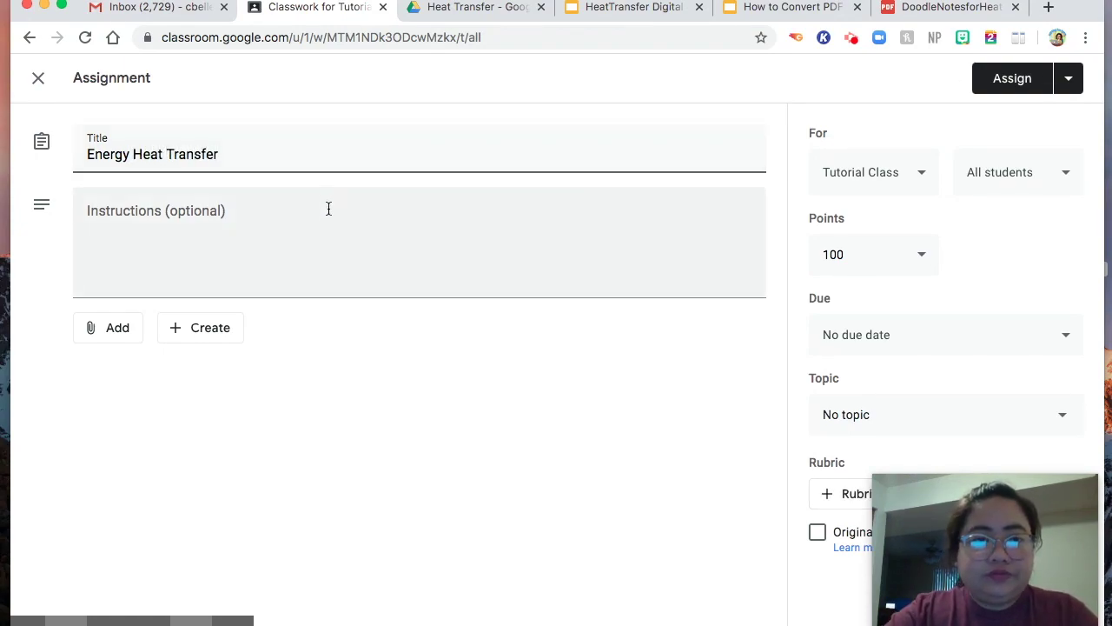
# Enter the instructions 'Write your answer in the blank {Type Here}'.
pyautogui.click(317, 215)
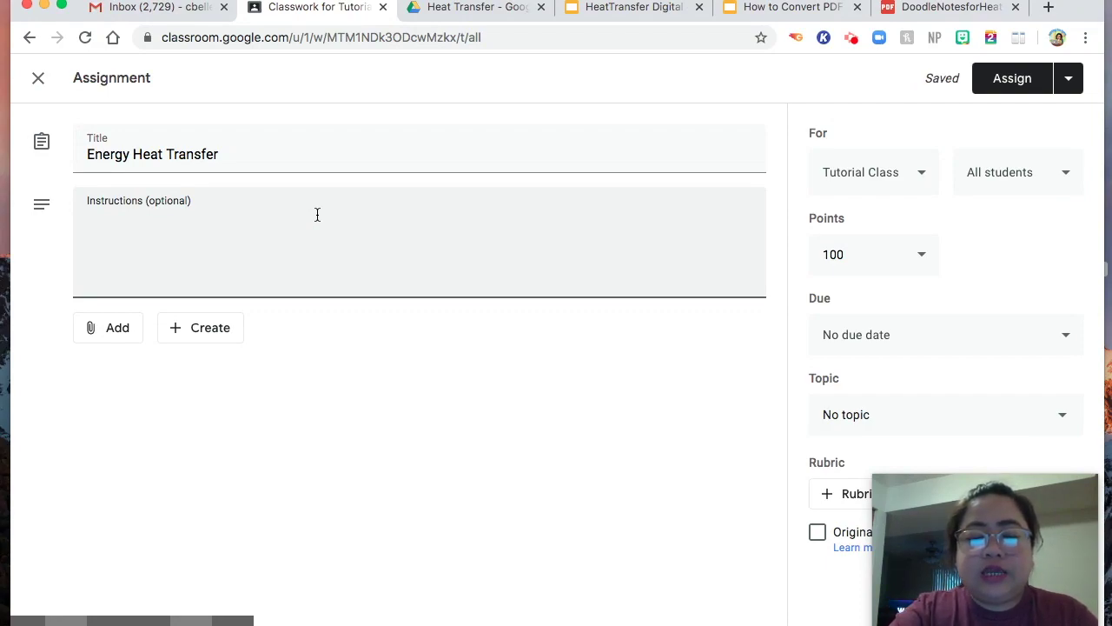
pyautogui.write('Change the')
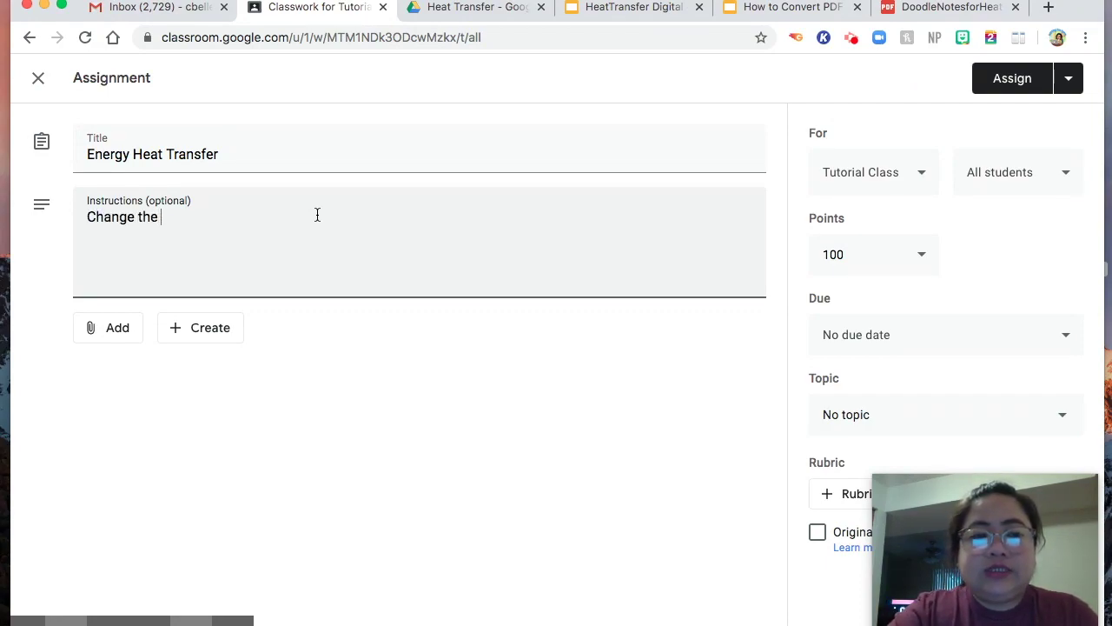
pyautogui.press('BackSpace')
pyautogui.press('BackSpace')
pyautogui.press('BackSpace')
pyautogui.press('BackSpace')
pyautogui.press('BackSpace')
pyautogui.press('BackSpace')
pyautogui.press('BackSpace')
pyautogui.press('BackSpace')
pyautogui.press('BackSpace')
pyautogui.press('BackSpace')
pyautogui.press('BackSpace')
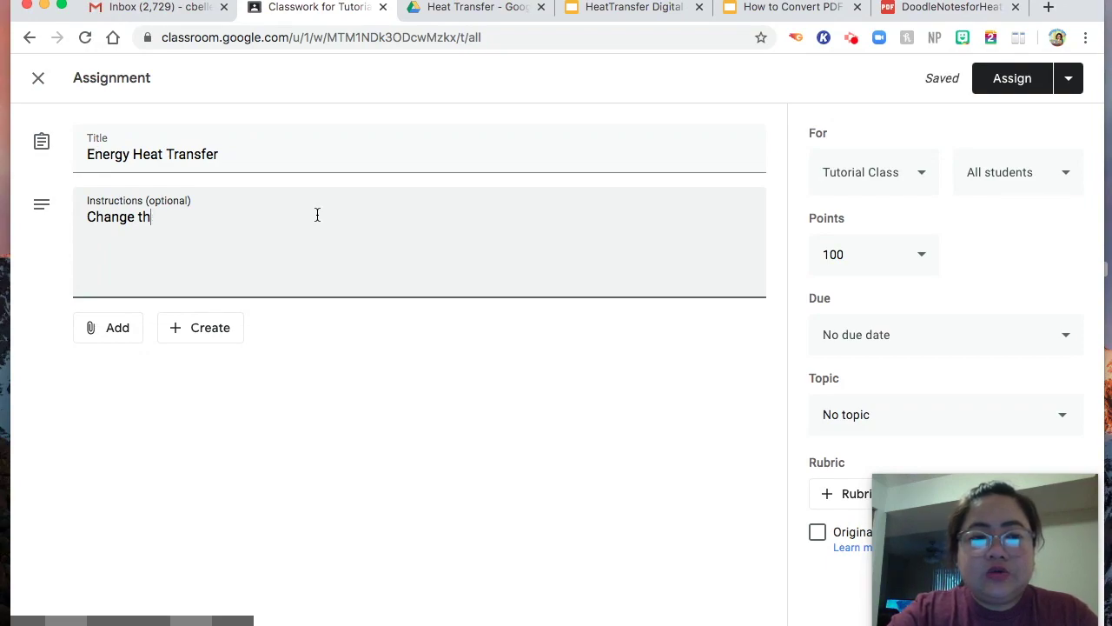
pyautogui.write('Write your a')
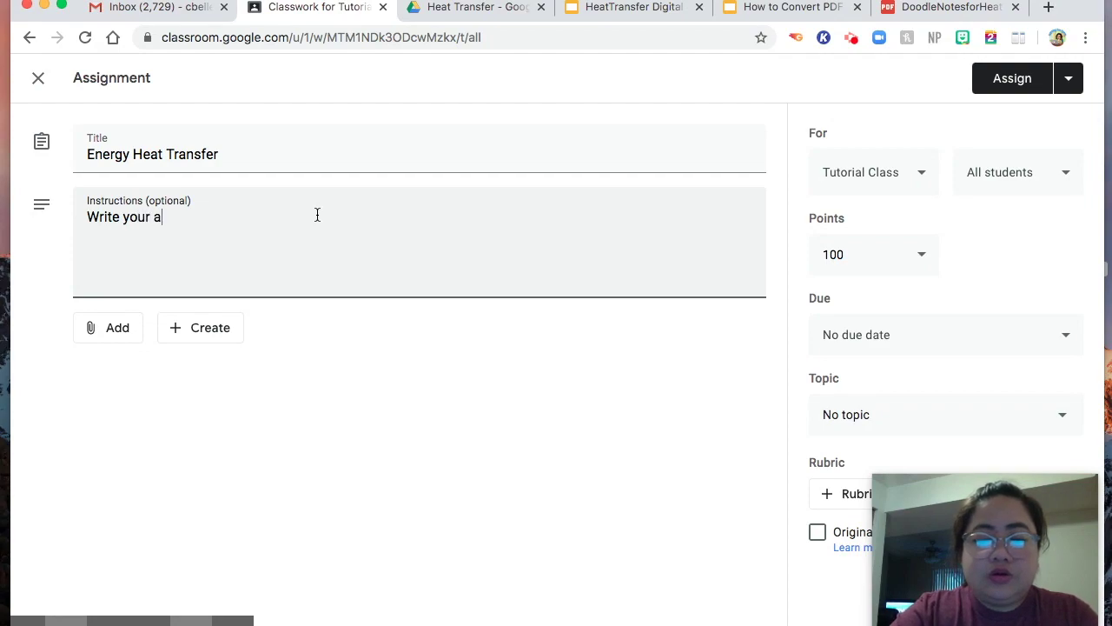
pyautogui.write('nswere')
pyautogui.press('BackSpace')
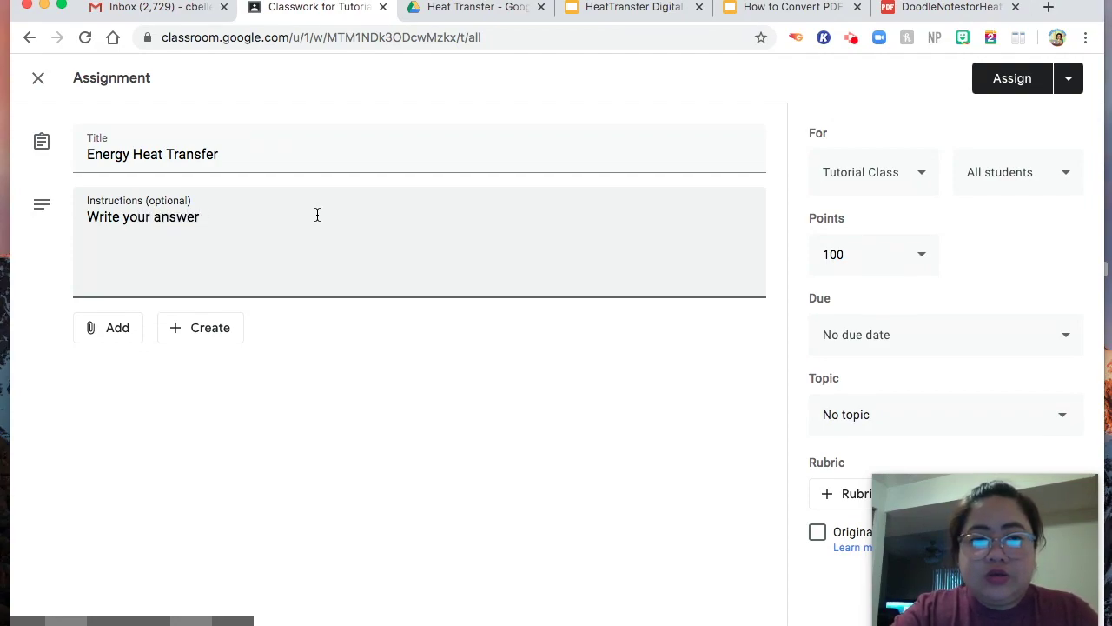
pyautogui.write('in the blank')
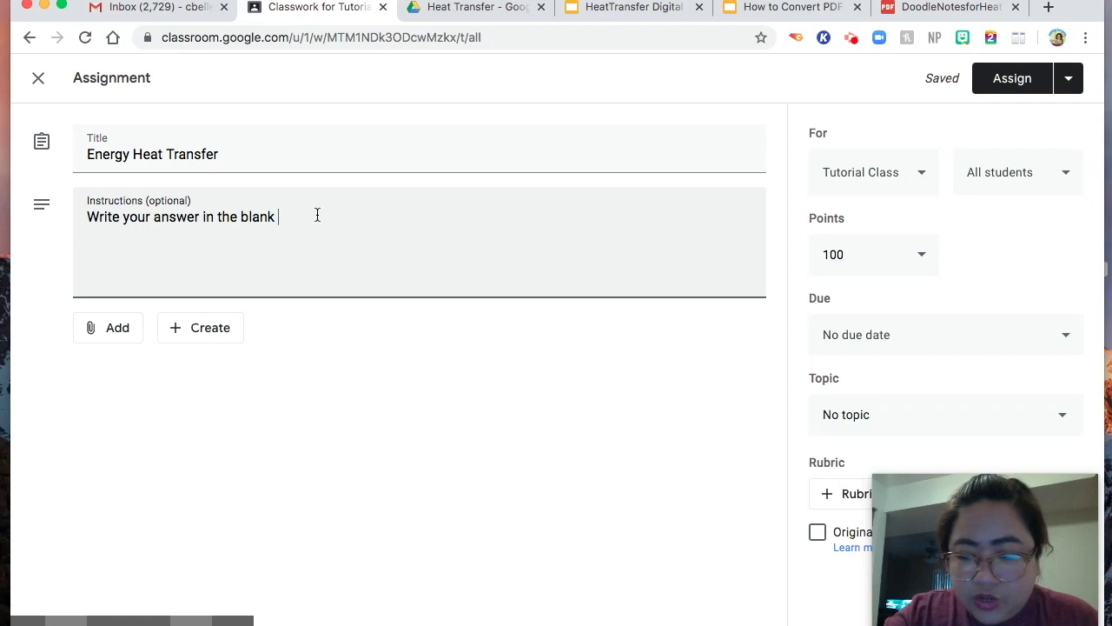
pyautogui.write(' (Ty')
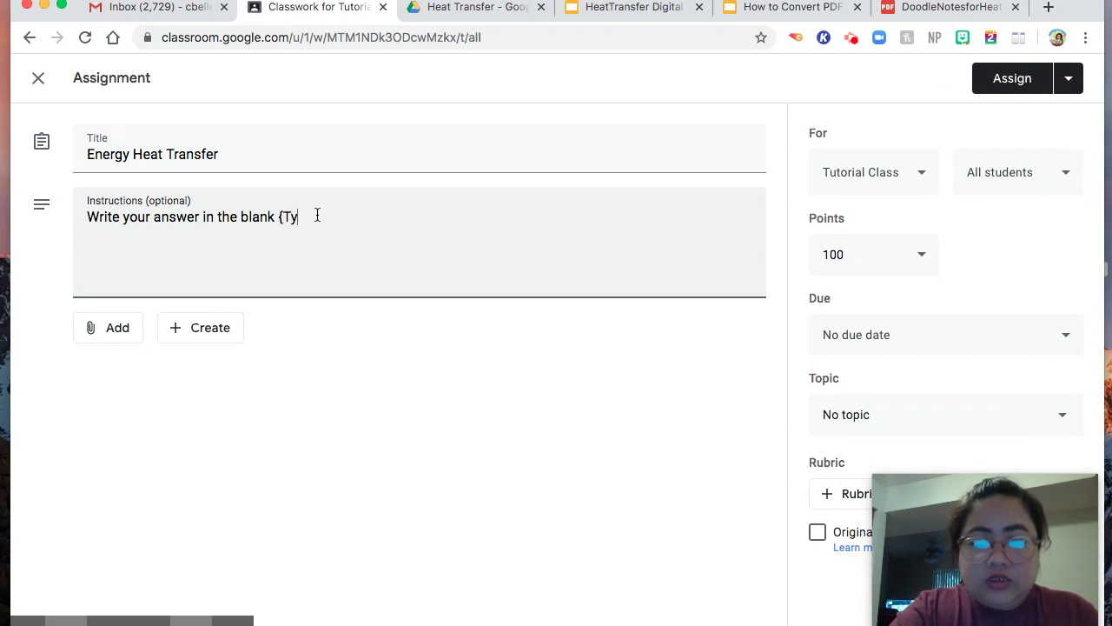
pyautogui.write('pe Here')
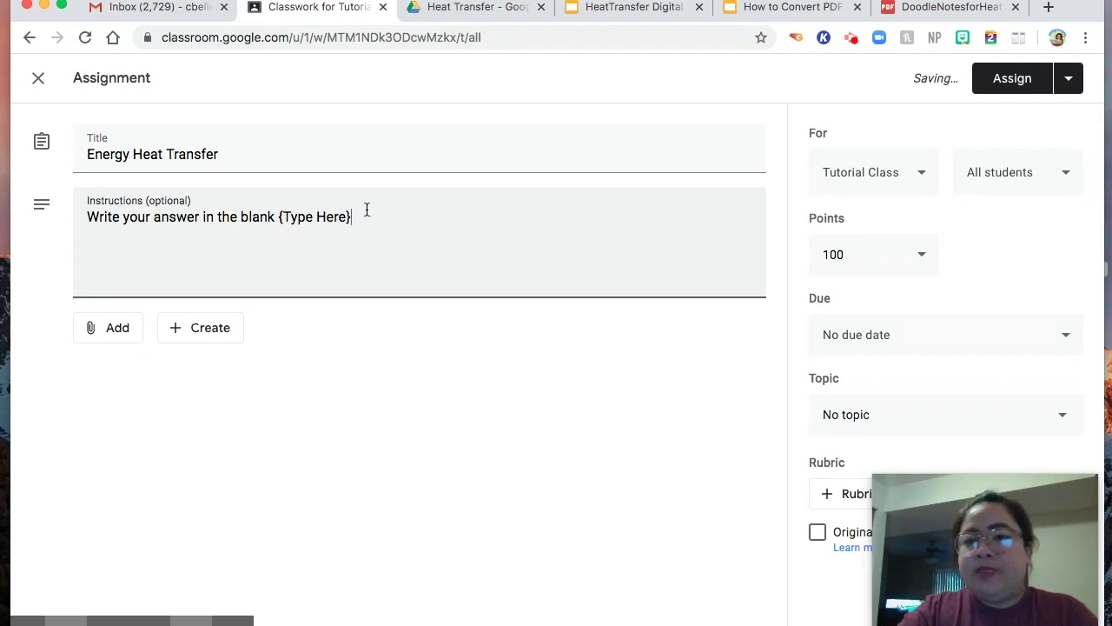
pyautogui.click(119, 335)
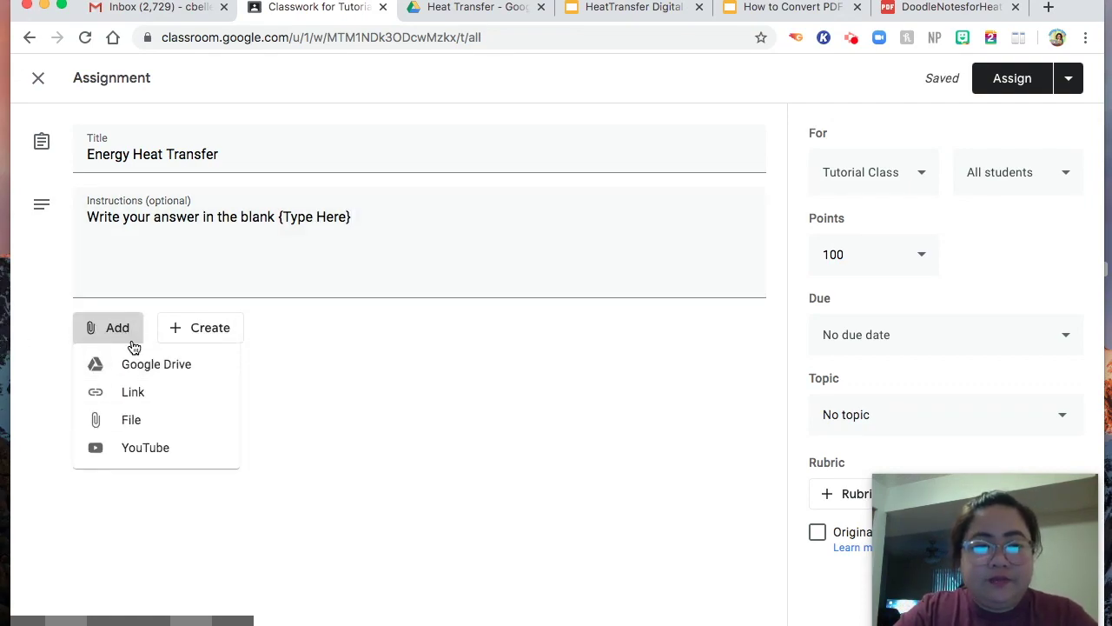
# Attach HeatTransfer Digital from Google Drive and set it to 'Make a copy for each student'.
pyautogui.click(149, 365)
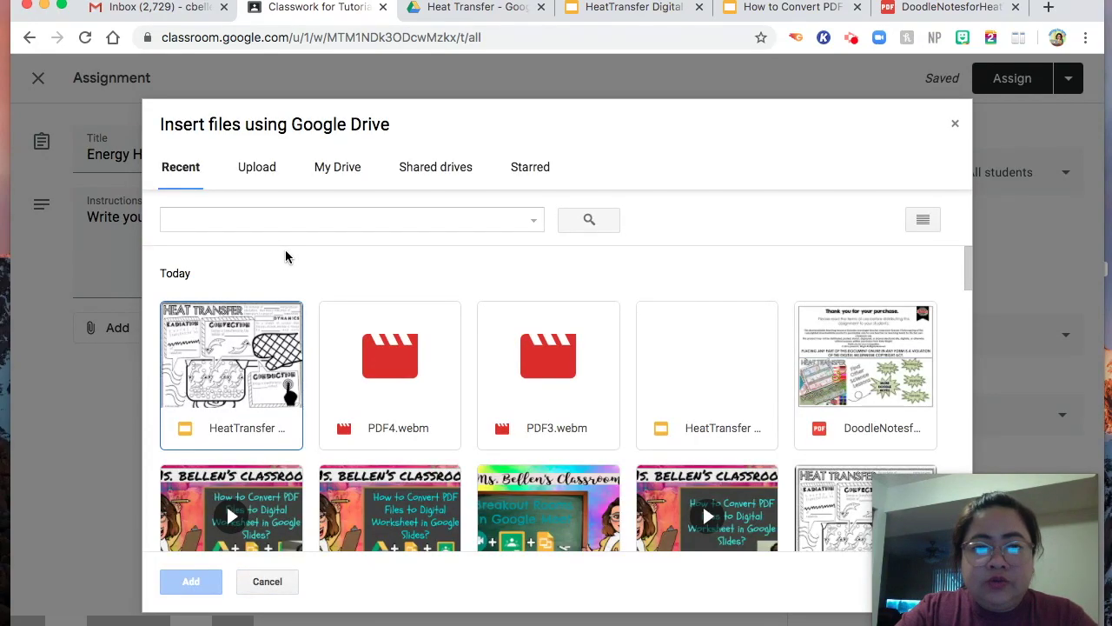
pyautogui.click(235, 348)
pyautogui.click(191, 581)
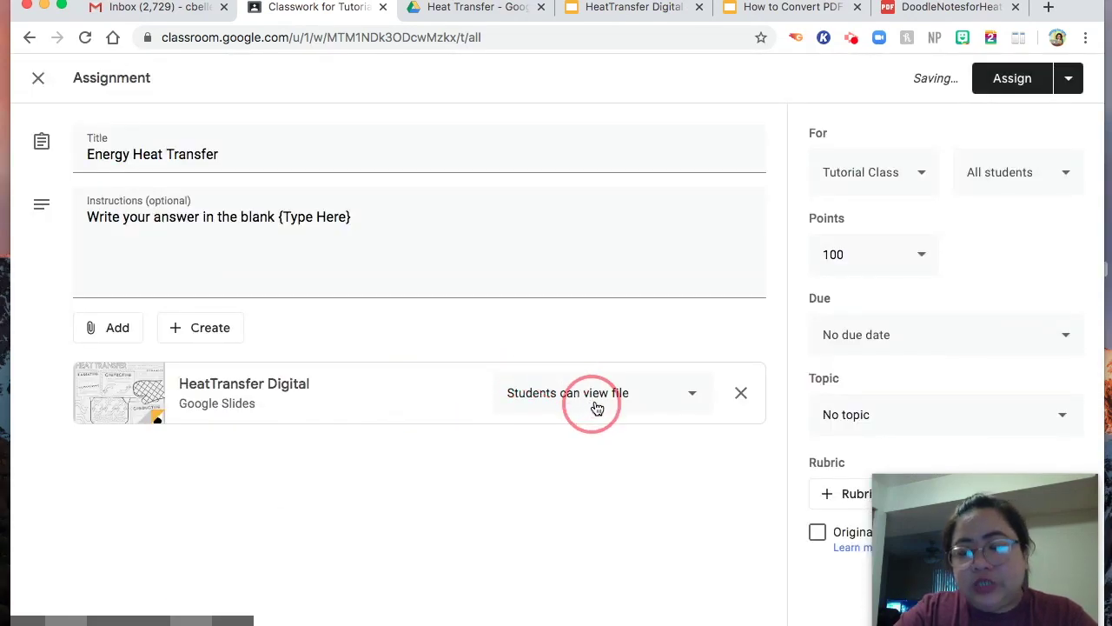
pyautogui.click(549, 398)
pyautogui.click(574, 478)
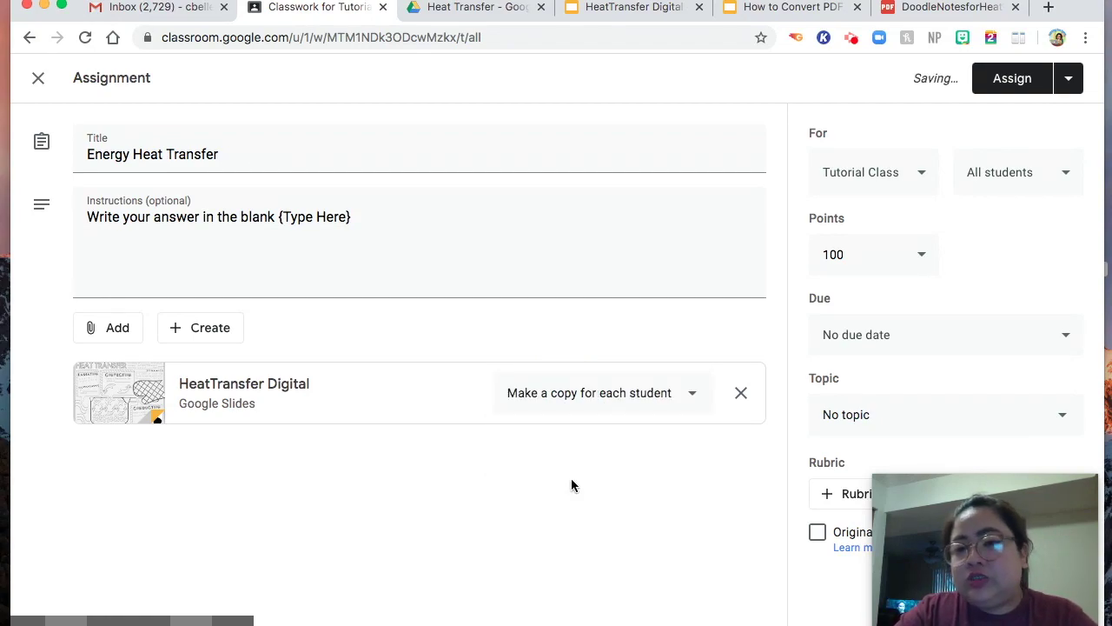